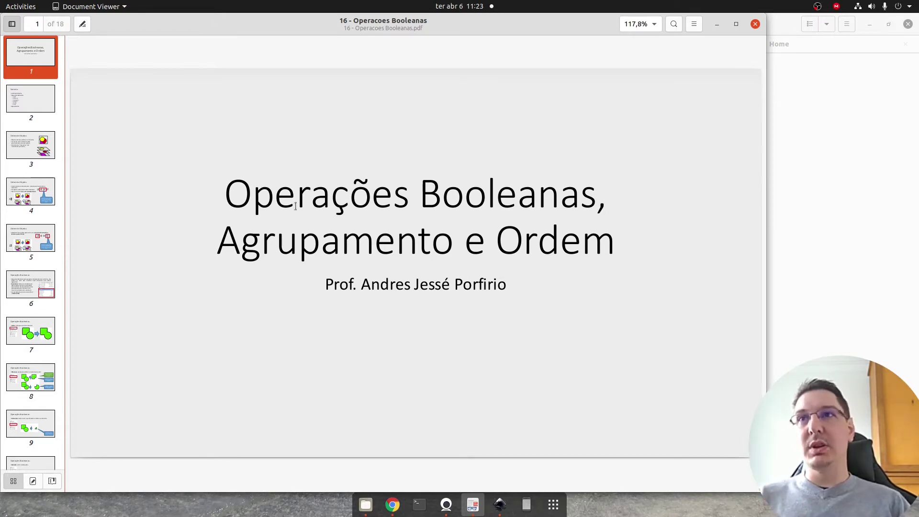
# Step: Jump to the Ordem de Objetos slide and advance through the Boolean operation slides to Division
pyautogui.click(38, 152)
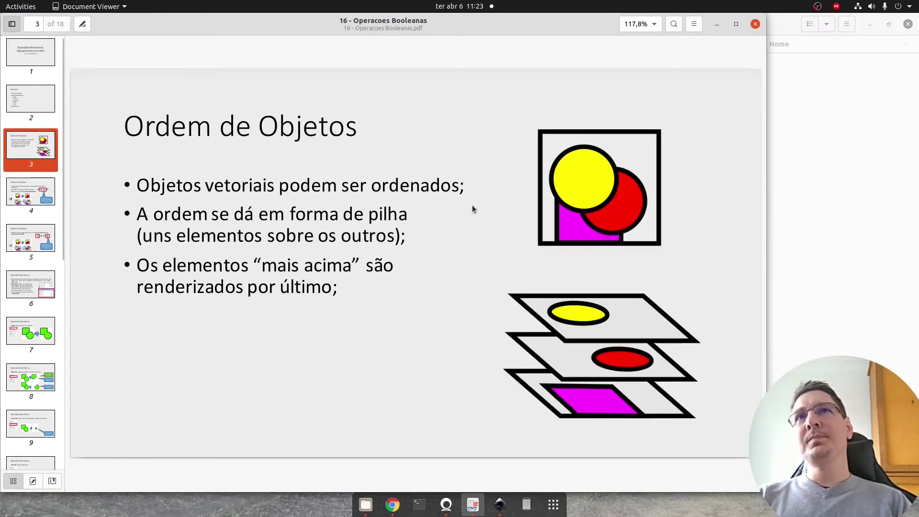
pyautogui.press('Right')
pyautogui.press('Right')
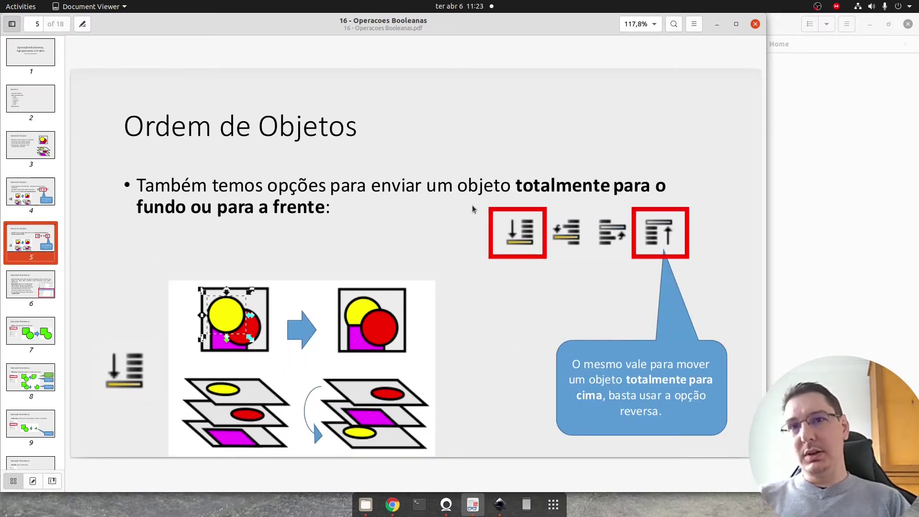
pyautogui.press('Right')
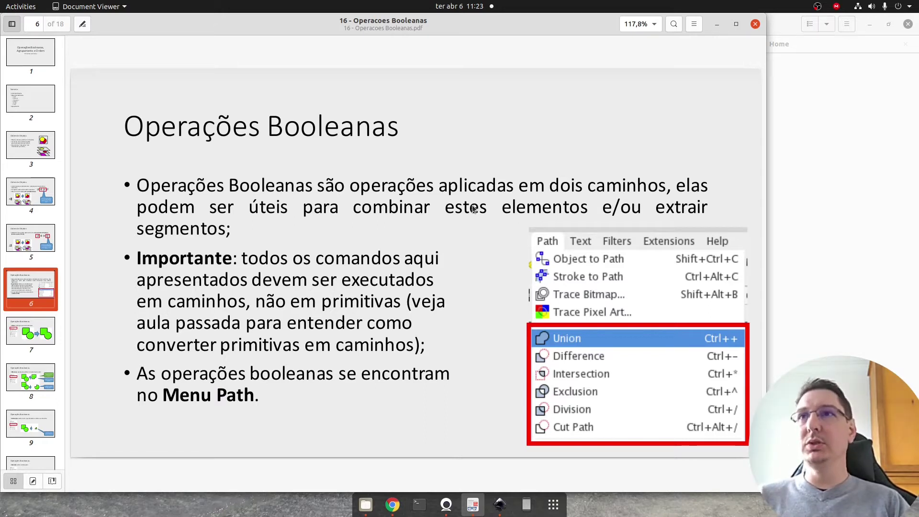
pyautogui.press('Right')
pyautogui.press('Right')
pyautogui.press('Right')
pyautogui.press('Right')
pyautogui.press('Right')
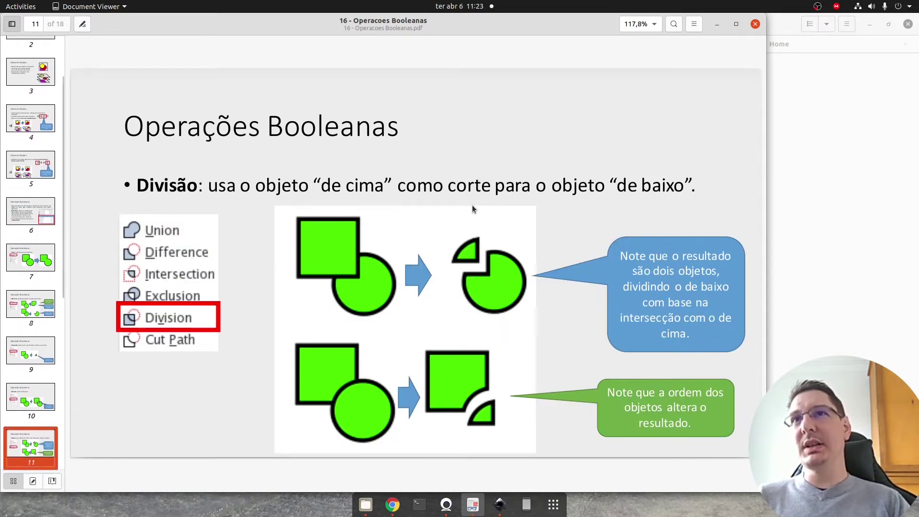
pyautogui.press('Right')
pyautogui.press('Right')
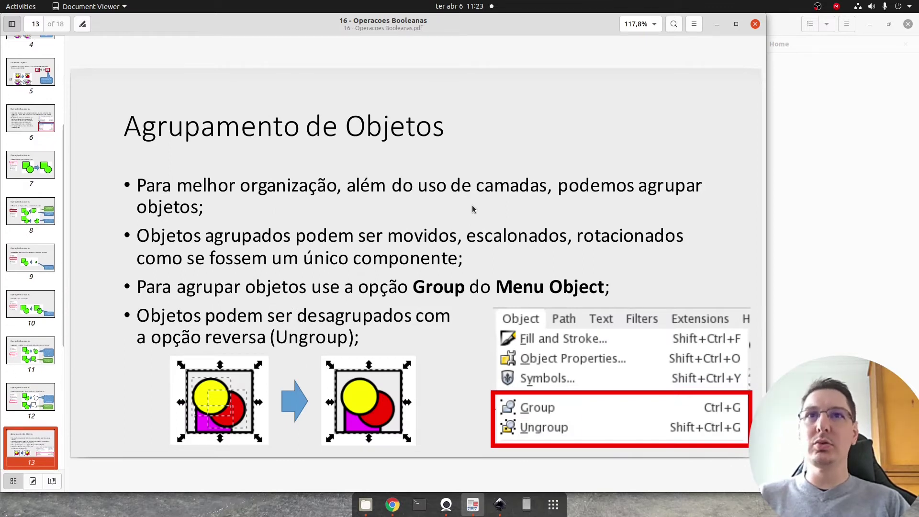
# Step: Step back to the Intersection slide, then switch to the blank Inkscape document
pyautogui.press('Left')
pyautogui.press('Left')
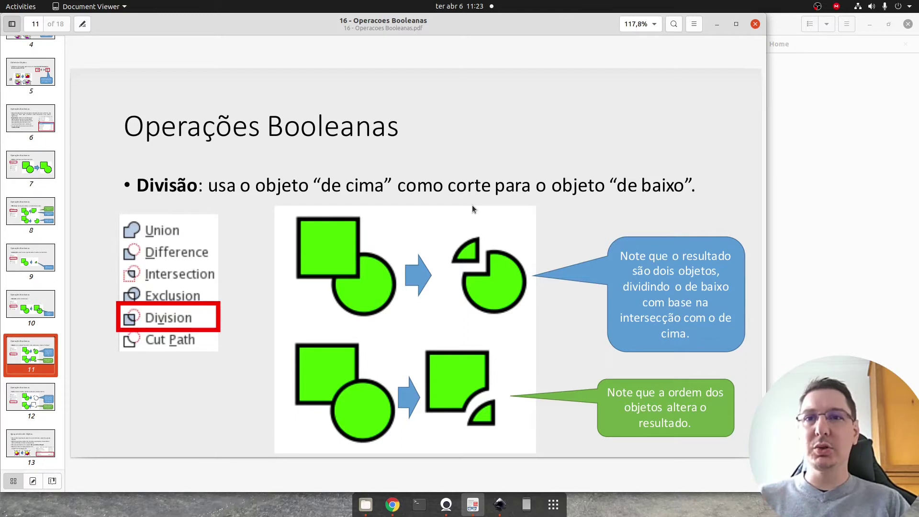
pyautogui.press('Left')
pyautogui.press('Left')
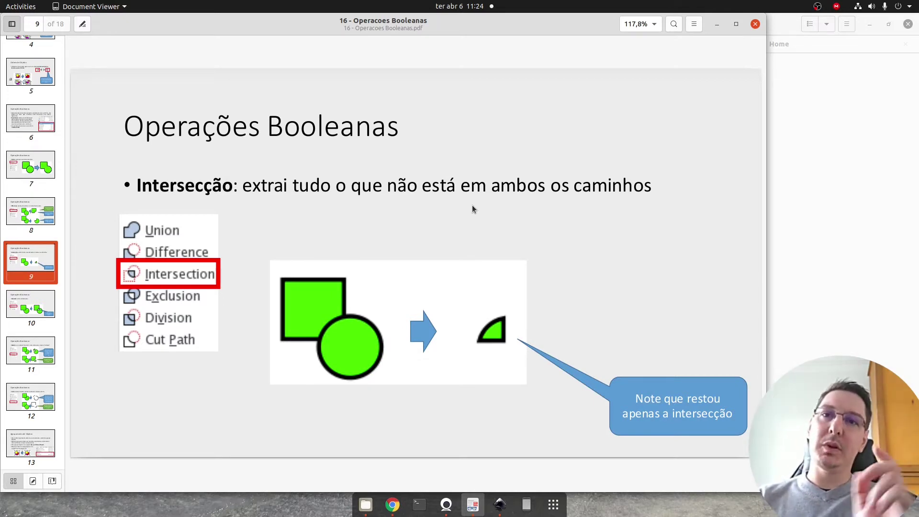
pyautogui.hotkey('alt', 'Tab')
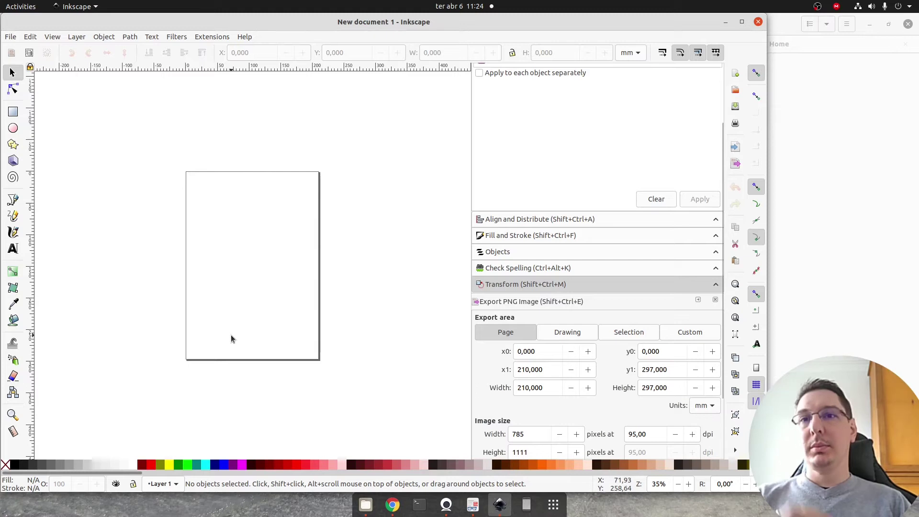
# Step: Draw four overlapping rectangles in a diagonal staircase rising from lower left to upper right
pyautogui.scroll(1, 256, 252)
pyautogui.scroll(1, 255, 257)
pyautogui.click(13, 111)
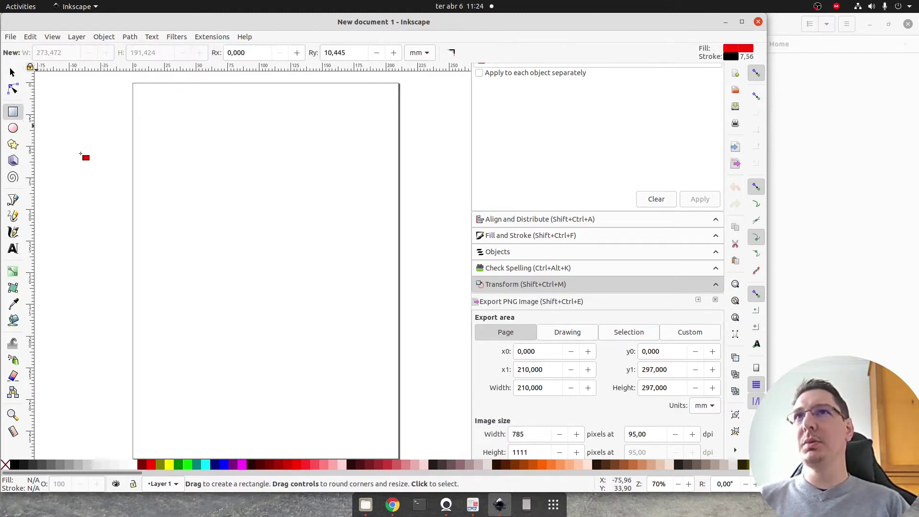
pyautogui.moveTo(152, 194); pyautogui.dragTo(254, 275)
pyautogui.moveTo(192, 160); pyautogui.dragTo(309, 236)
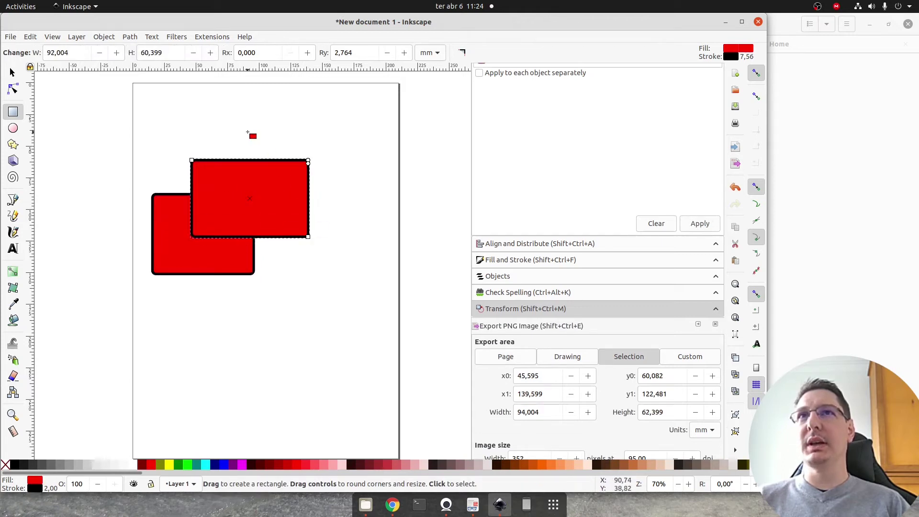
pyautogui.moveTo(247, 132); pyautogui.dragTo(357, 202)
pyautogui.moveTo(308, 106); pyautogui.dragTo(404, 161)
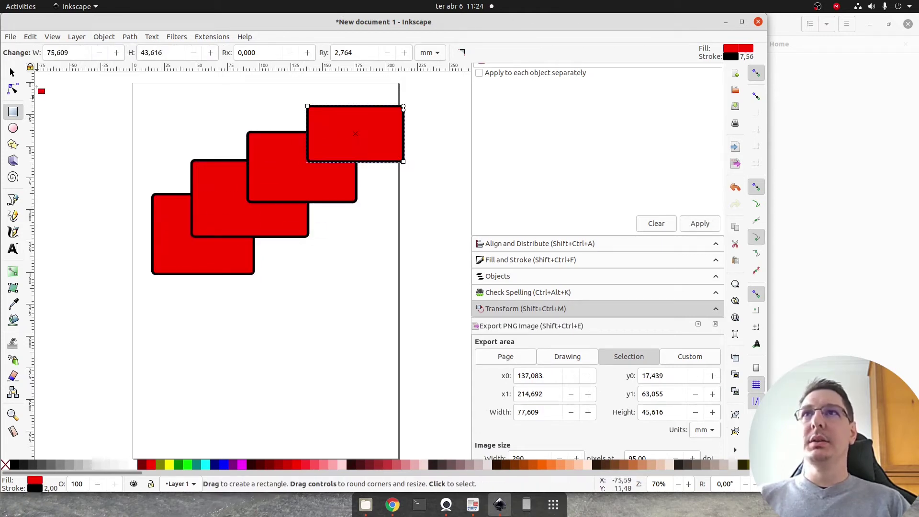
# Step: Fill the top rectangle yellow, the upper middle green and the lower middle aqua
pyautogui.click(10, 72)
pyautogui.click(172, 465)
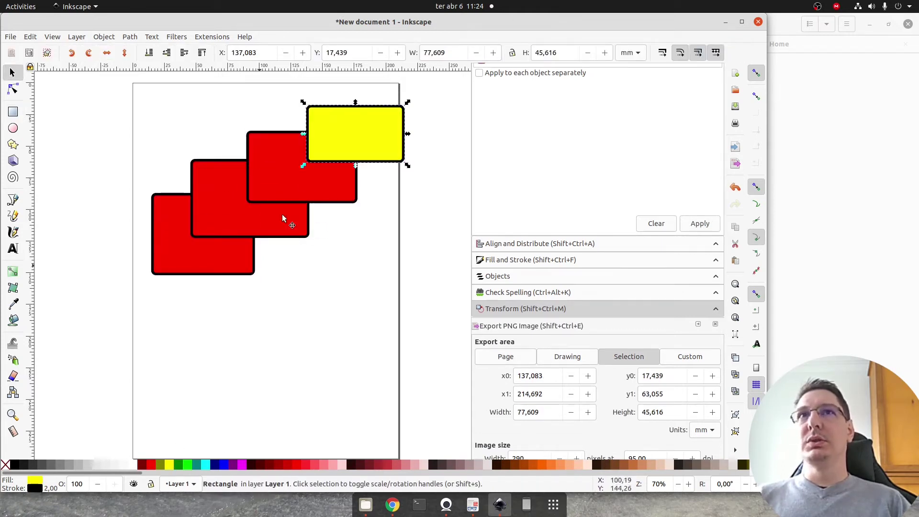
pyautogui.click(302, 191)
pyautogui.click(178, 465)
pyautogui.click(222, 213)
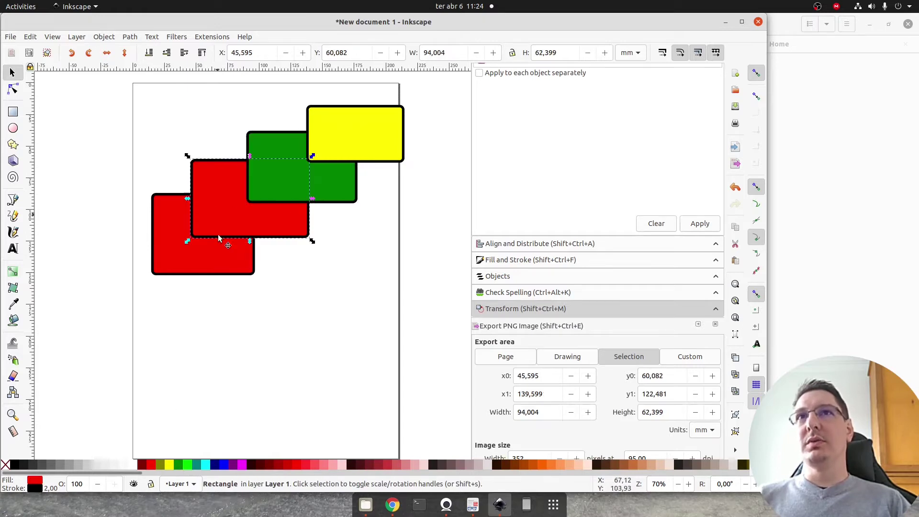
pyautogui.click(207, 467)
pyautogui.click(321, 290)
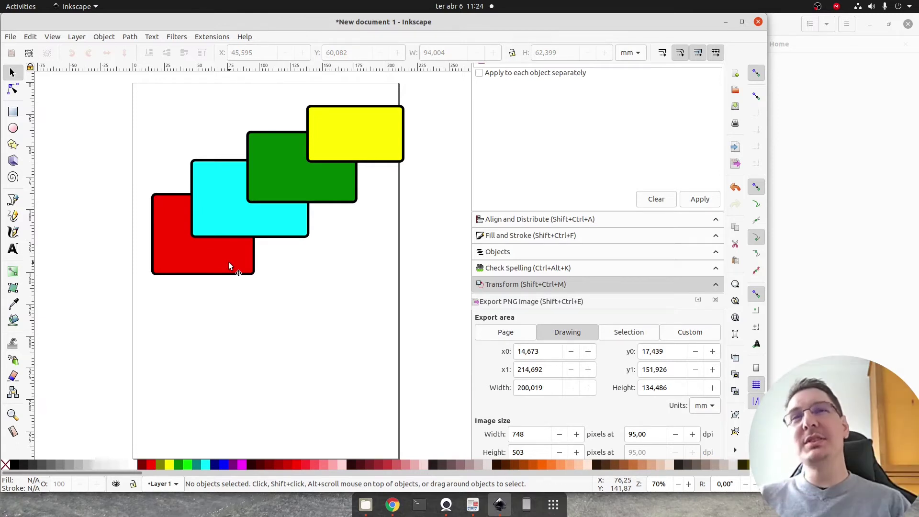
# Step: Nudge the red and yellow rectangles slightly into new positions
pyautogui.moveTo(175, 273)
pyautogui.mouseDown()
pyautogui.moveTo(175, 295)
pyautogui.moveTo(285, 157)
pyautogui.moveTo(178, 272)
pyautogui.mouseUp()
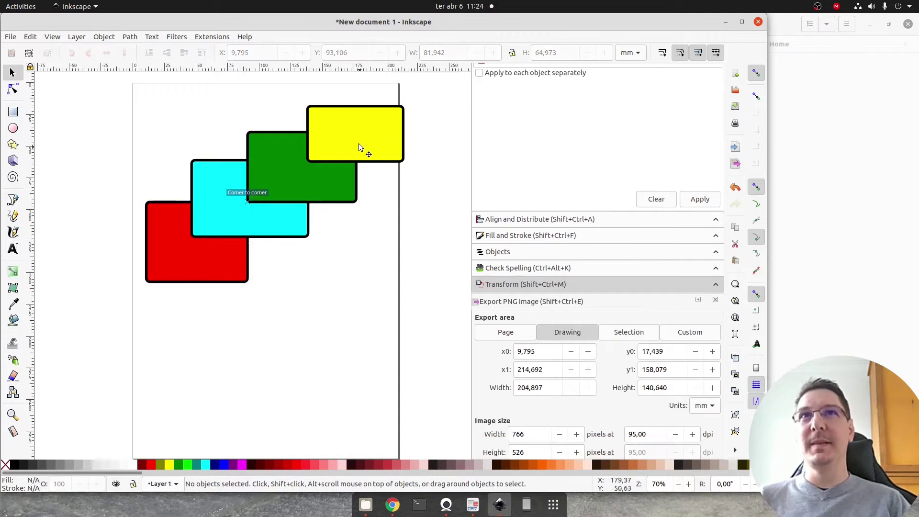
pyautogui.moveTo(357, 149); pyautogui.dragTo(349, 158)
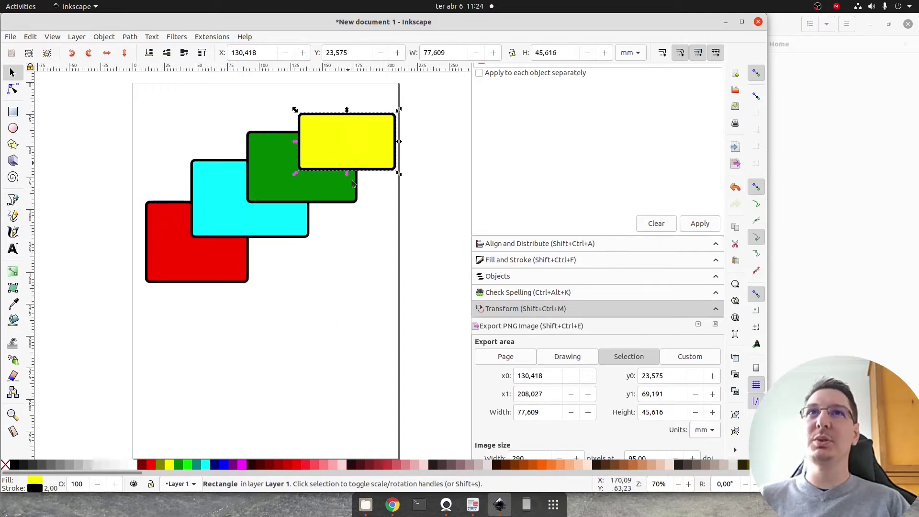
pyautogui.click(360, 242)
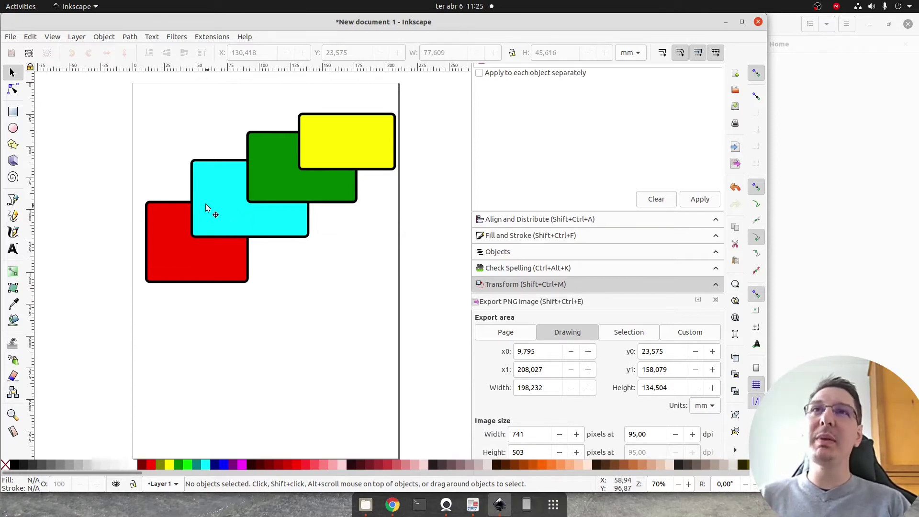
# Step: Raise the cyan rectangle above green, lower it behind red, then raise it back above red
pyautogui.click(221, 194)
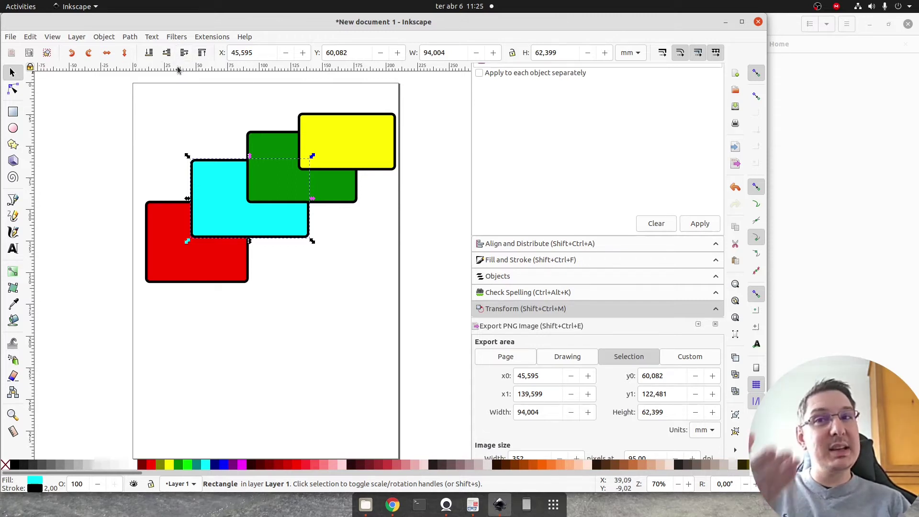
pyautogui.click(184, 52)
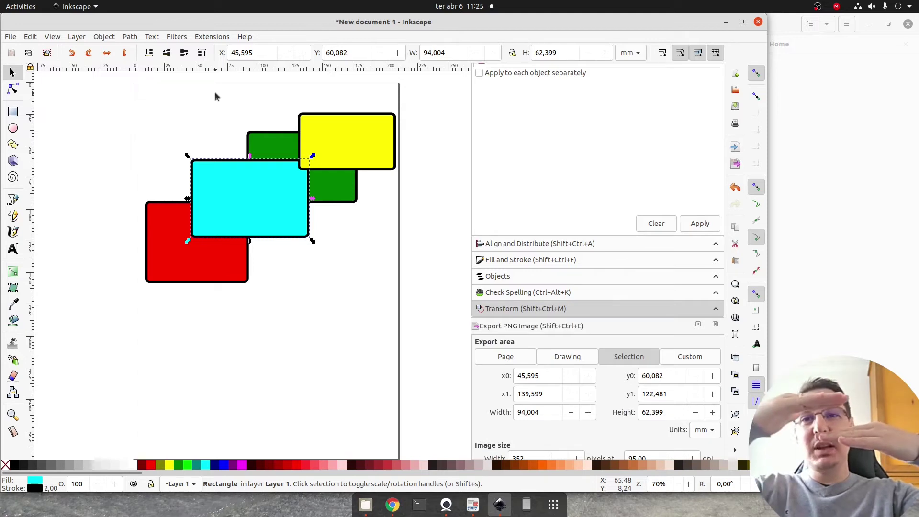
pyautogui.click(168, 53)
pyautogui.click(167, 53)
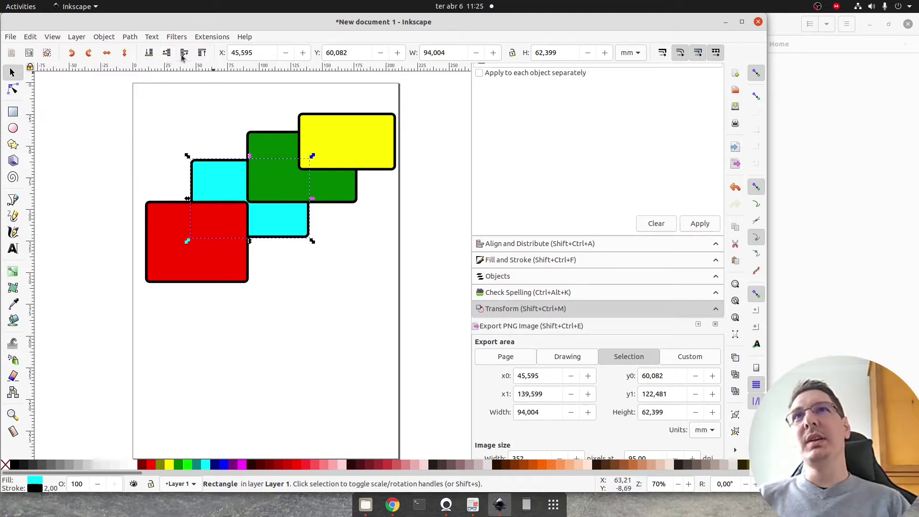
pyautogui.click(184, 54)
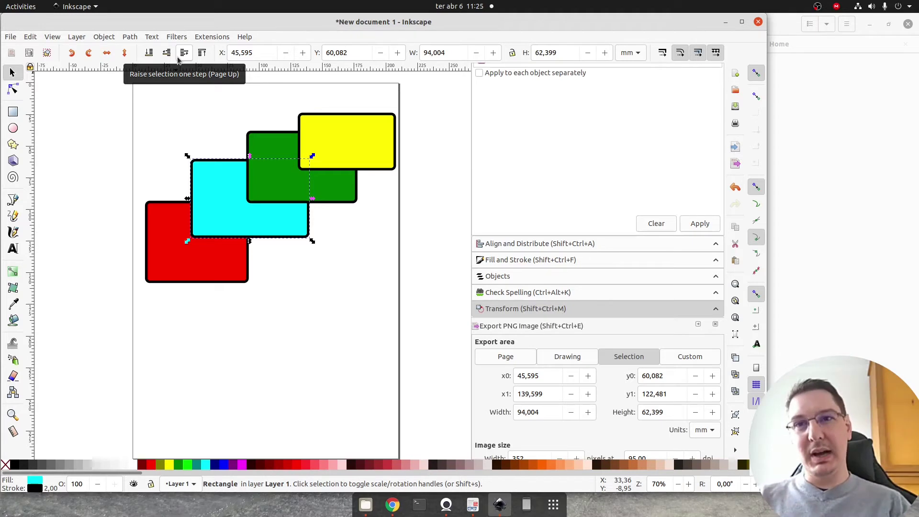
# Step: Move the red rectangle up-right behind green and shift it one level up and down
pyautogui.click(200, 259)
pyautogui.moveTo(211, 269)
pyautogui.mouseDown()
pyautogui.moveTo(298, 229)
pyautogui.moveTo(310, 237)
pyautogui.mouseUp()
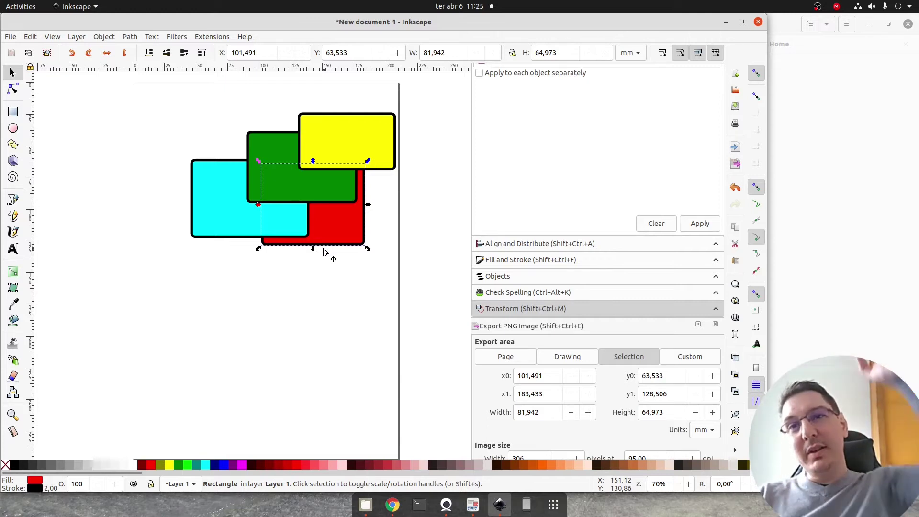
pyautogui.click(187, 54)
pyautogui.click(188, 53)
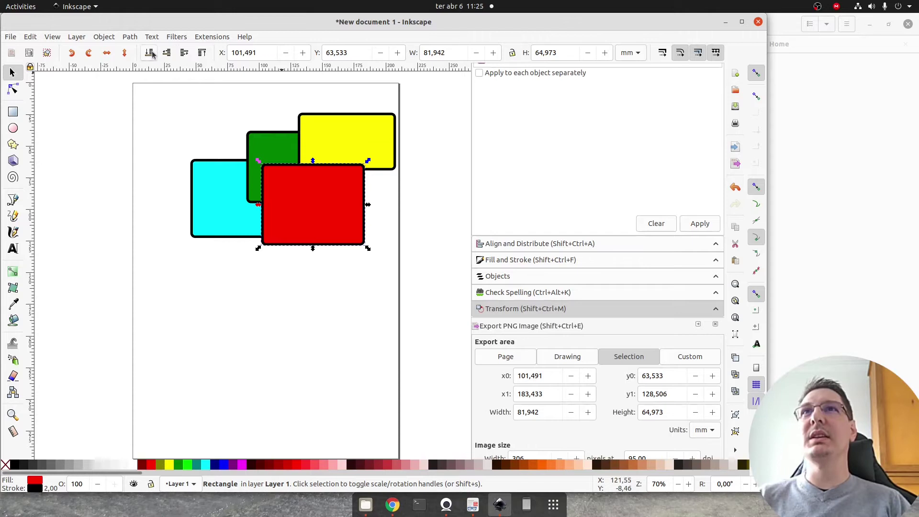
pyautogui.click(167, 54)
pyautogui.click(167, 54)
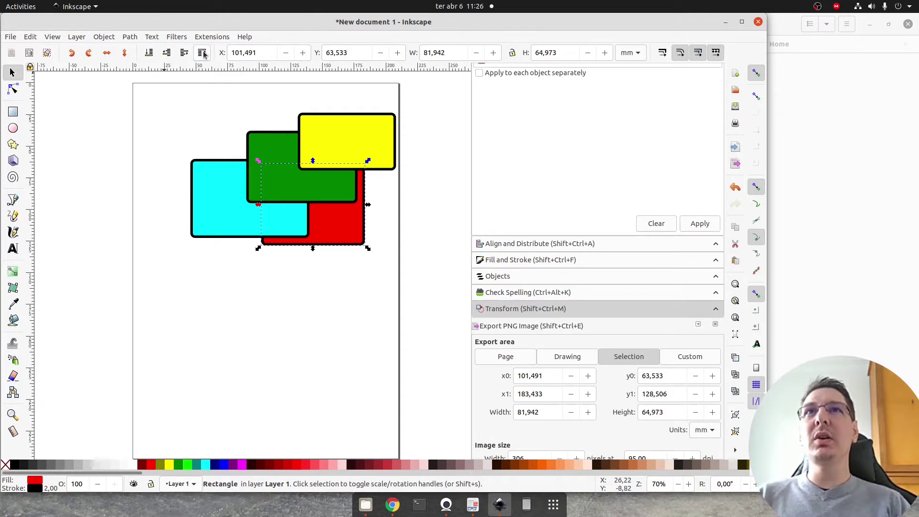
# Step: Send the red rectangle to top and bottom twice, then return it to the lower left
pyautogui.click(202, 54)
pyautogui.click(150, 56)
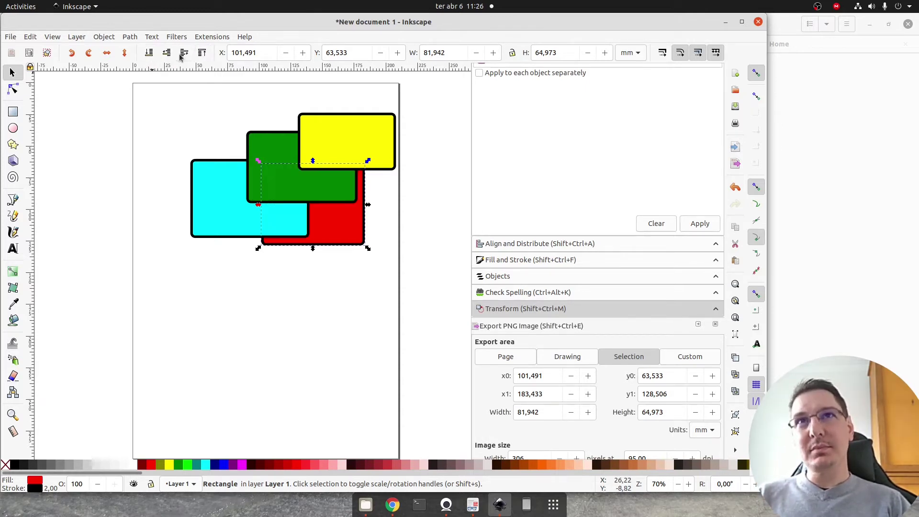
pyautogui.click(202, 54)
pyautogui.click(149, 53)
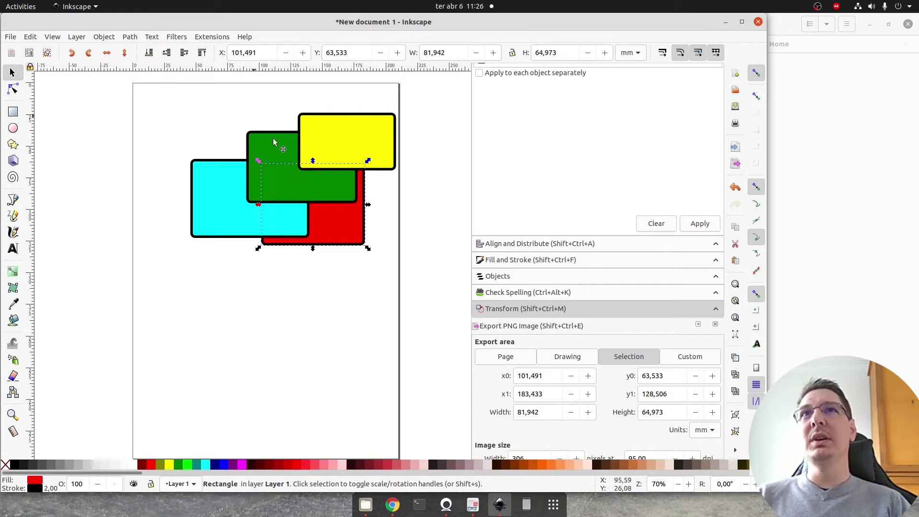
pyautogui.moveTo(324, 242); pyautogui.dragTo(220, 273)
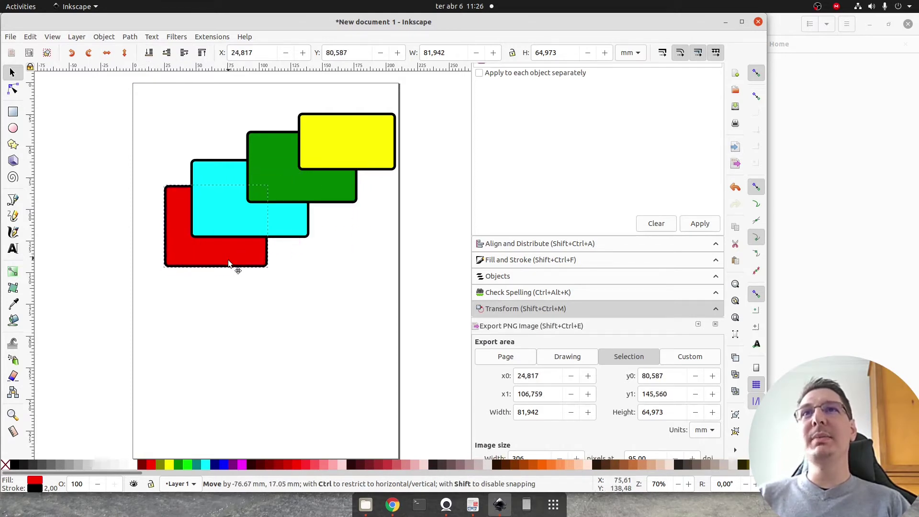
pyautogui.click(297, 299)
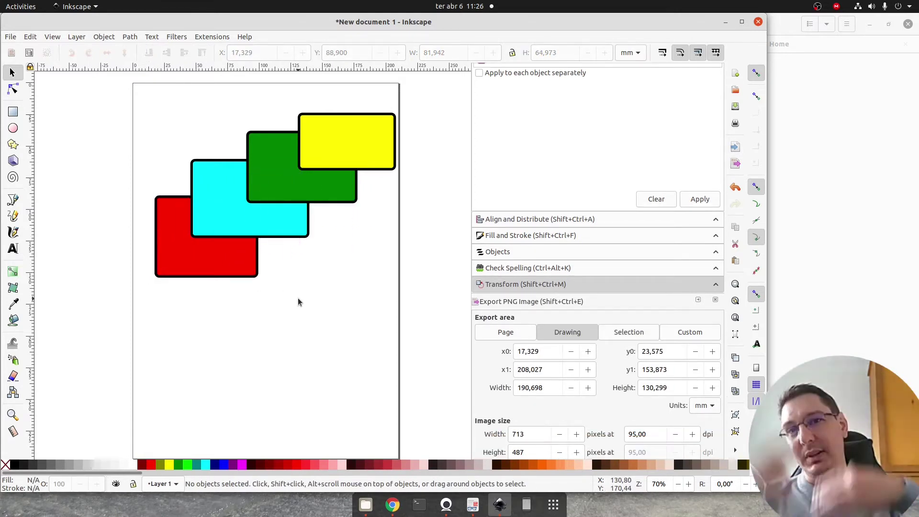
# Step: Drag the yellow rectangle over red and back atop green, then select all four rectangles
pyautogui.click(233, 230)
pyautogui.click(191, 261)
pyautogui.click(344, 231)
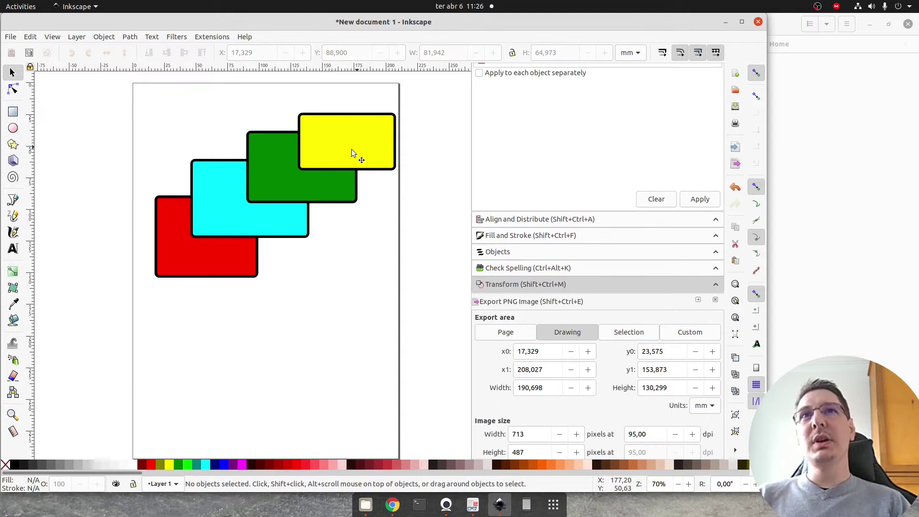
pyautogui.moveTo(352, 152); pyautogui.dragTo(200, 283)
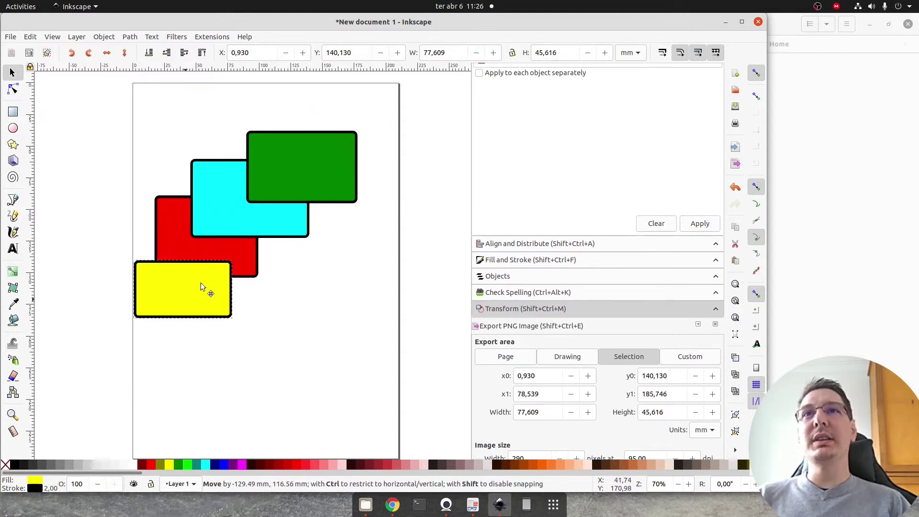
pyautogui.moveTo(201, 284); pyautogui.dragTo(344, 157)
pyautogui.click(344, 231)
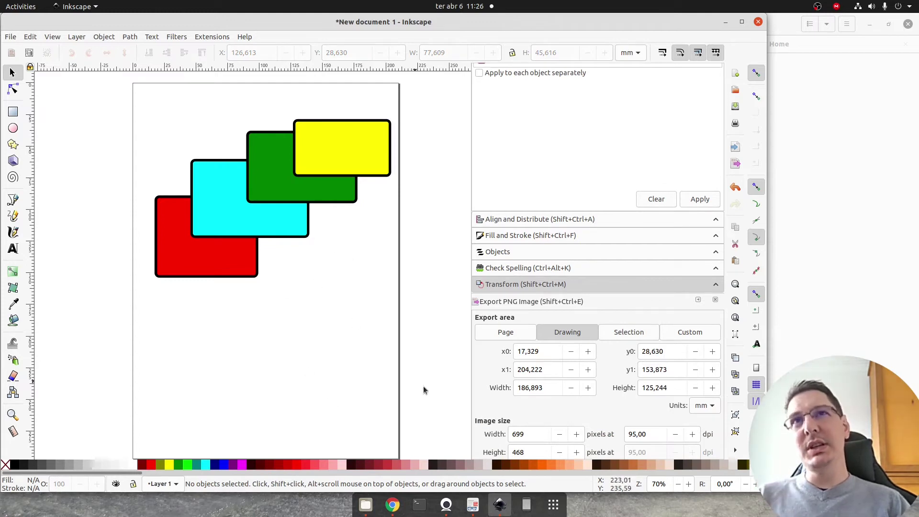
pyautogui.moveTo(420, 323); pyautogui.dragTo(112, 97)
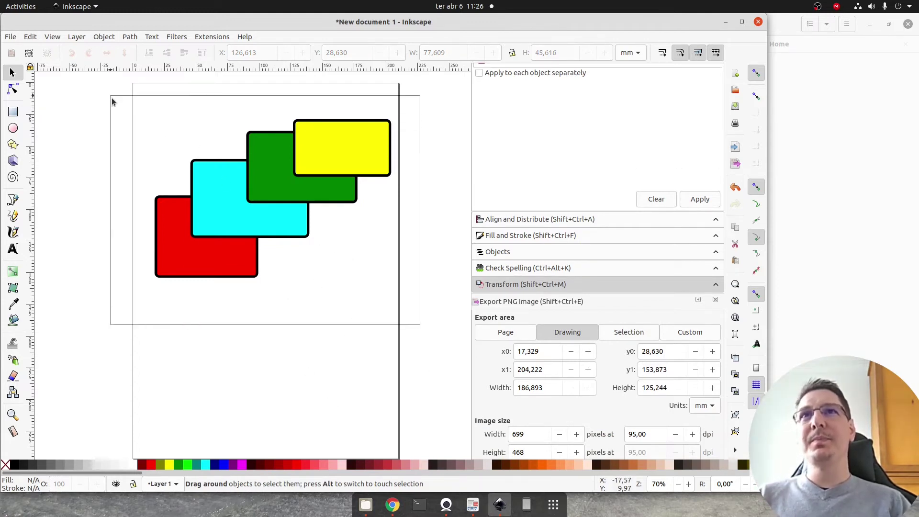
# Step: Duplicate the four rectangles and move the copies down-right below the originals
pyautogui.rightClick(273, 191)
pyautogui.click(303, 257)
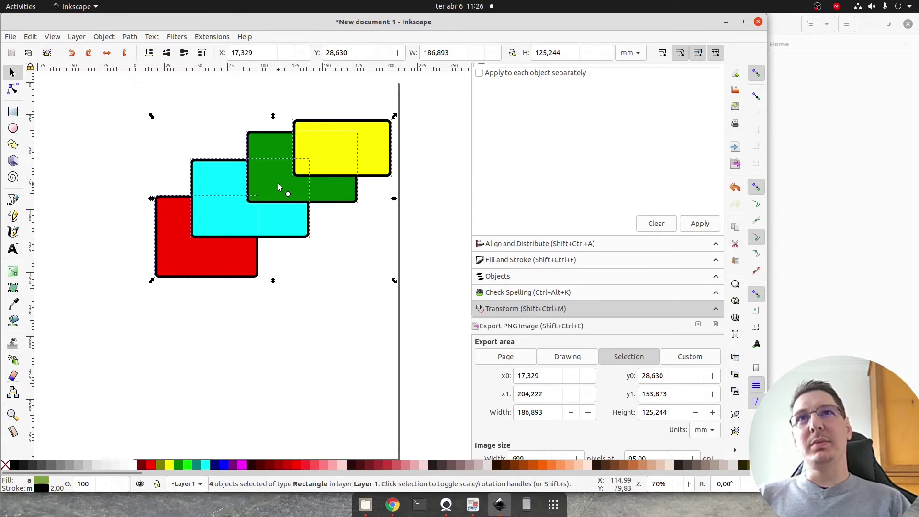
pyautogui.moveTo(281, 188); pyautogui.dragTo(360, 328)
pyautogui.press('Escape')
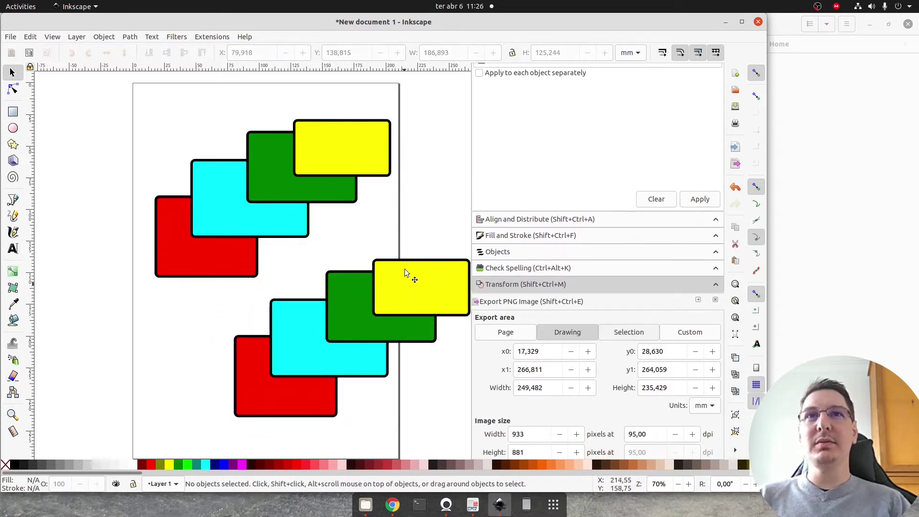
# Step: Shift the copy's yellow rectangle down-left and its green rectangle left and down
pyautogui.moveTo(408, 299); pyautogui.dragTo(358, 392)
pyautogui.moveTo(361, 318); pyautogui.dragTo(335, 340)
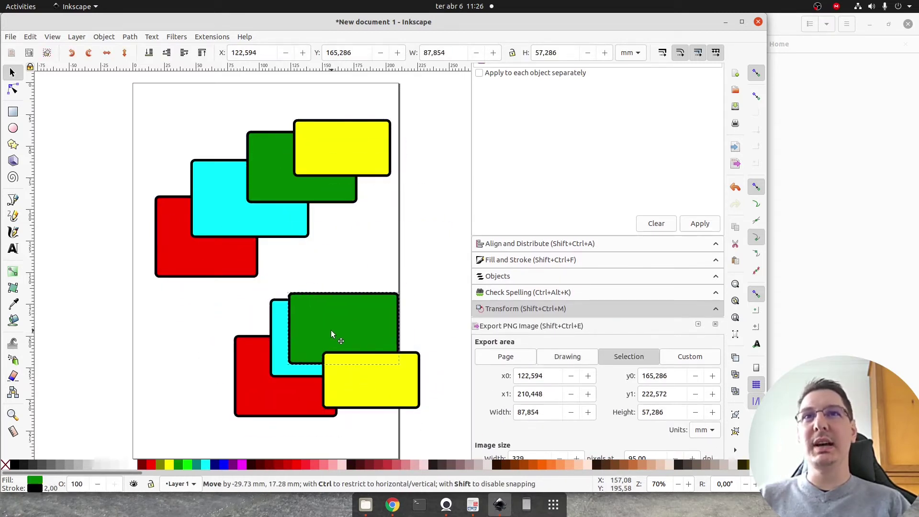
pyautogui.click(388, 254)
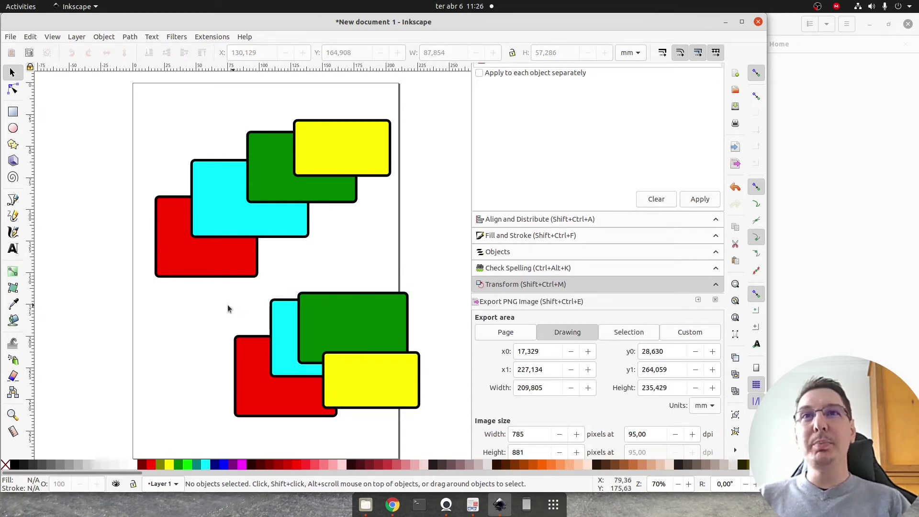
pyautogui.moveTo(226, 300); pyautogui.dragTo(433, 433)
# Step: Select the lower four-rectangle copy and drag it up-left to overlap the original staircase
pyautogui.click(386, 262)
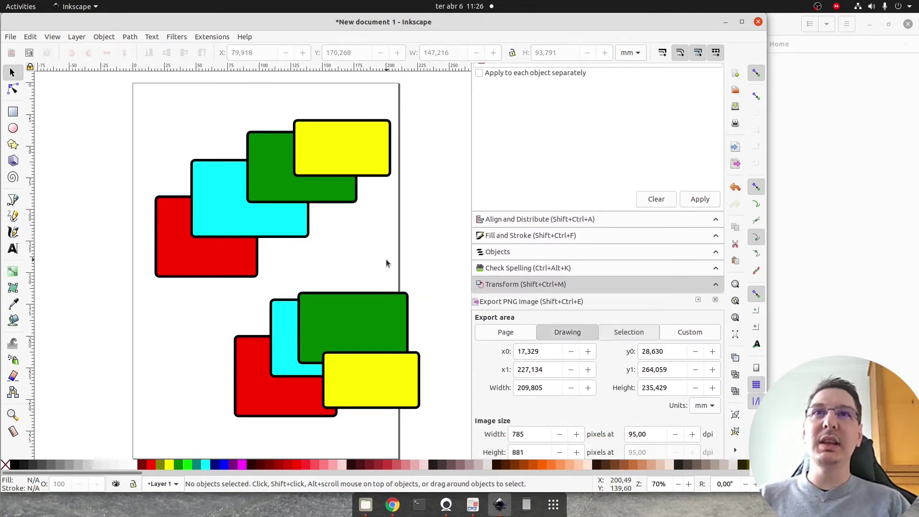
pyautogui.moveTo(436, 274); pyautogui.dragTo(220, 437)
pyautogui.click(351, 287)
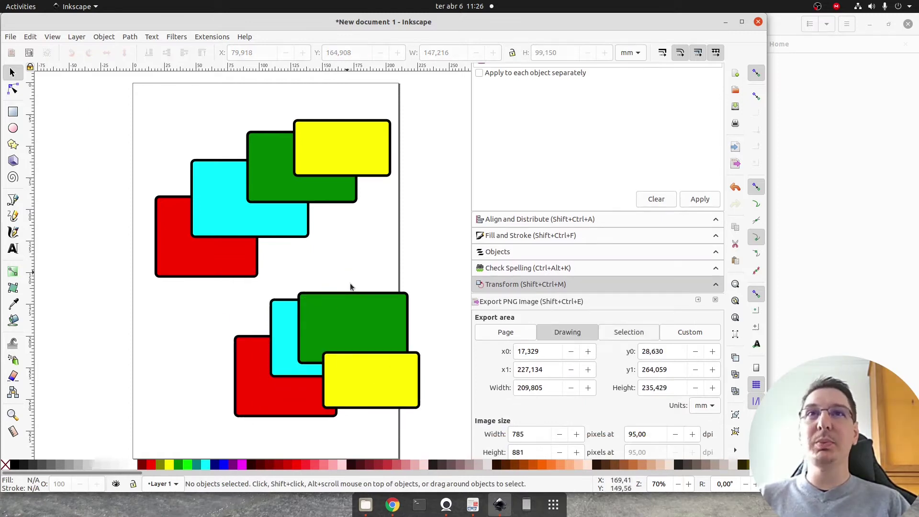
pyautogui.moveTo(425, 289); pyautogui.dragTo(222, 441)
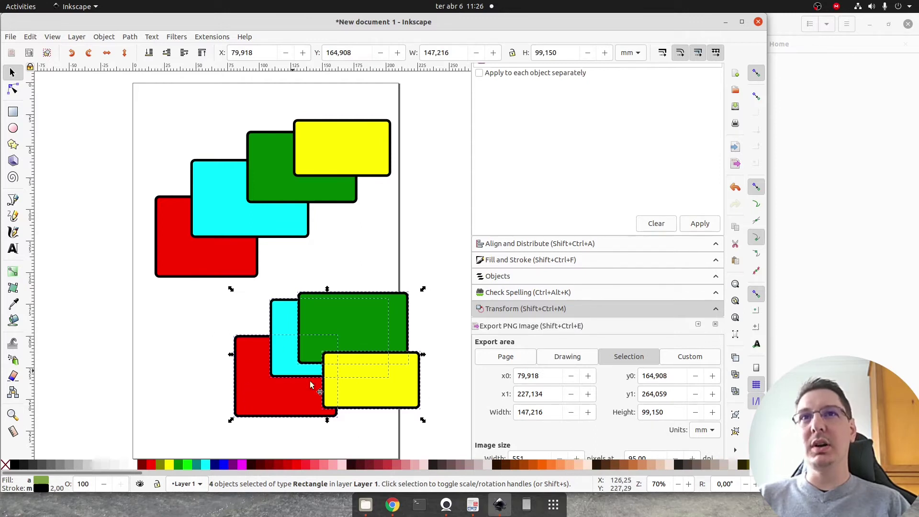
pyautogui.moveTo(301, 371)
pyautogui.mouseDown()
pyautogui.moveTo(237, 165)
pyautogui.moveTo(327, 380)
pyautogui.moveTo(307, 353)
pyautogui.mouseUp()
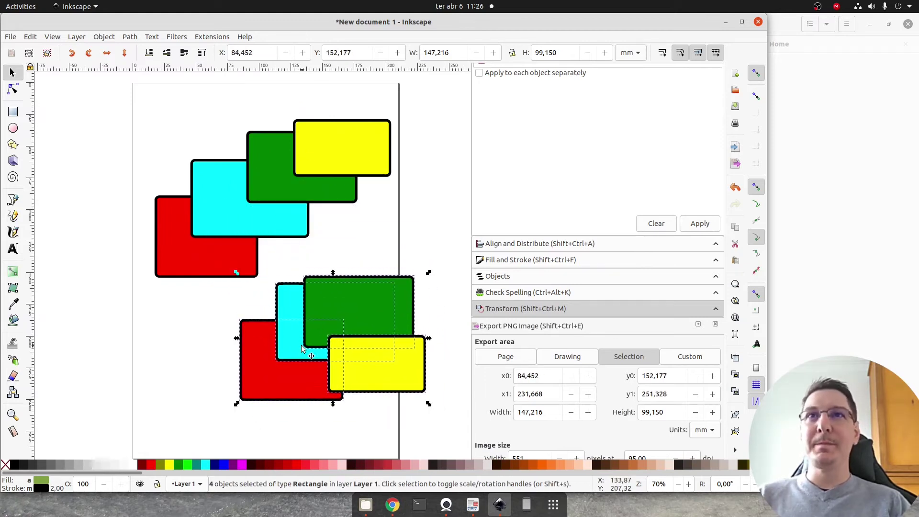
pyautogui.press('Escape')
pyautogui.moveTo(429, 249)
pyautogui.mouseDown()
pyautogui.moveTo(269, 436)
pyautogui.moveTo(250, 429)
pyautogui.mouseUp()
pyautogui.moveTo(316, 351); pyautogui.dragTo(283, 217)
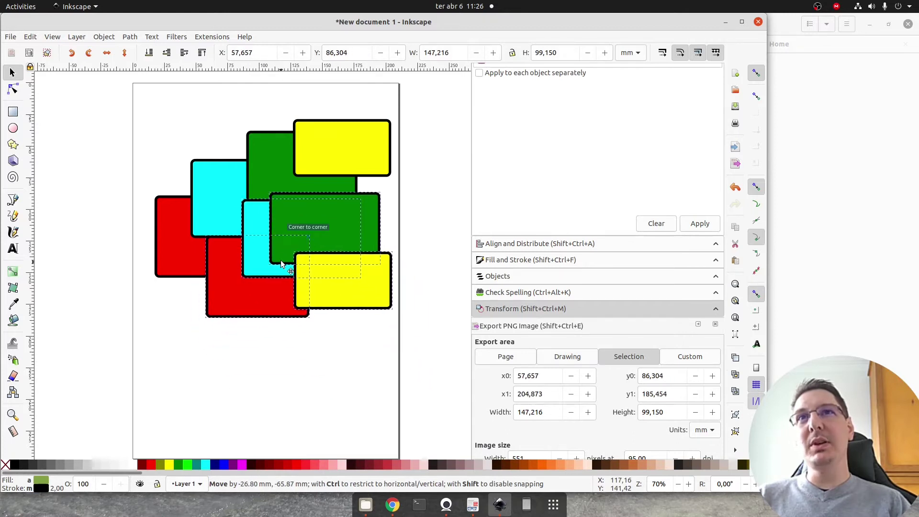
pyautogui.click(349, 328)
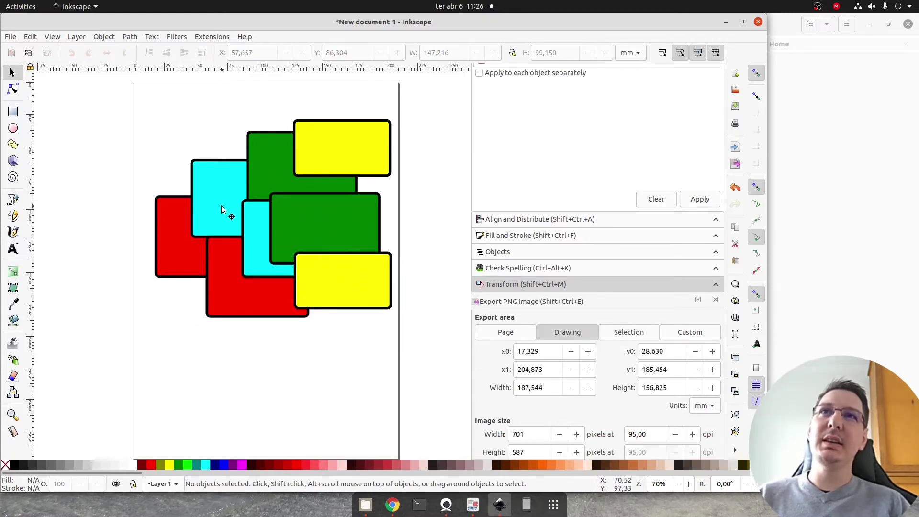
# Step: Move the overlapping copy's cyan rectangle right-down and its green rectangle down-right
pyautogui.moveTo(421, 340); pyautogui.dragTo(223, 240)
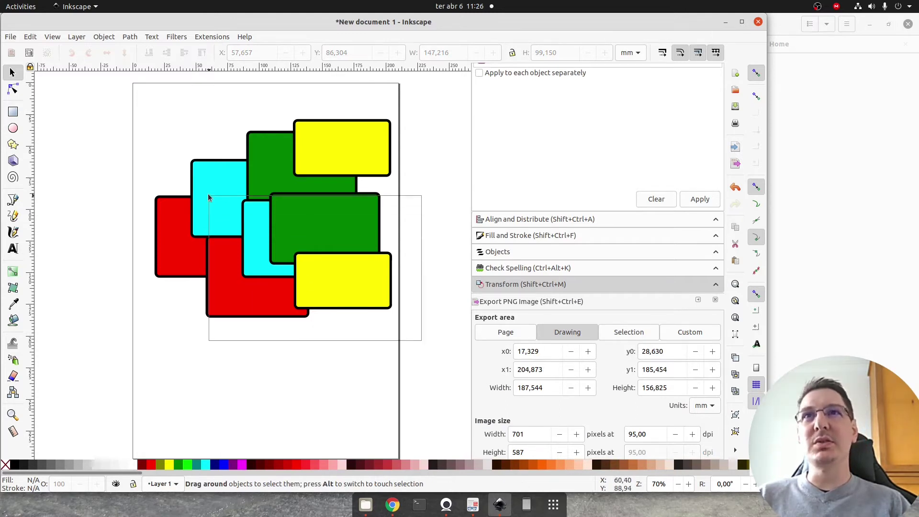
pyautogui.moveTo(208, 196); pyautogui.dragTo(198, 174)
pyautogui.click(278, 367)
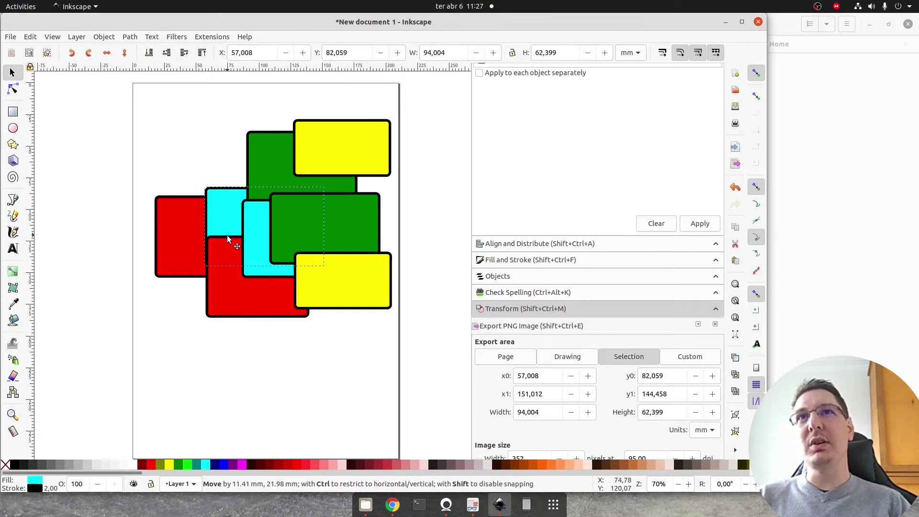
pyautogui.moveTo(215, 217); pyautogui.dragTo(243, 257)
pyautogui.moveTo(267, 169); pyautogui.dragTo(324, 311)
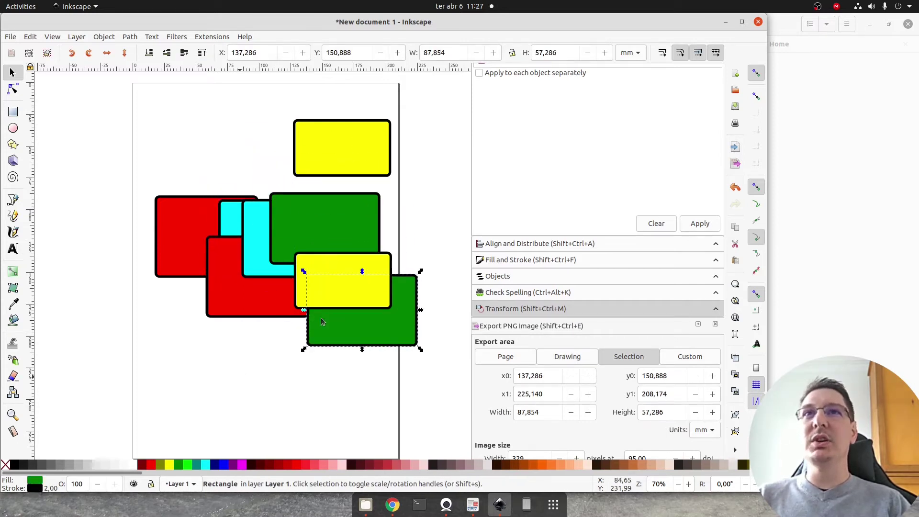
pyautogui.click(419, 173)
# Step: Select six rectangles and undo the recent moves to restore the separate layout
pyautogui.moveTo(418, 173); pyautogui.dragTo(190, 349)
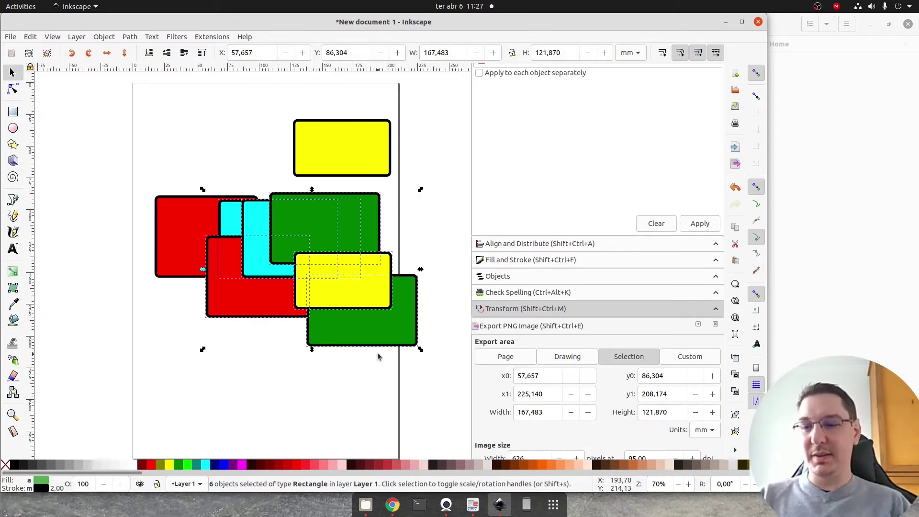
pyautogui.hotkey('ctrl', 'z')
pyautogui.hotkey('ctrl', 'z')
pyautogui.hotkey('ctrl', 'z')
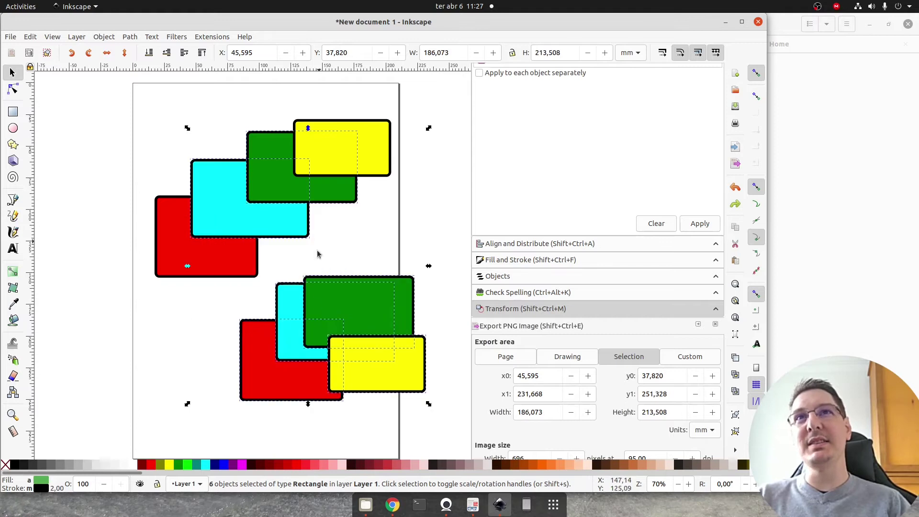
pyautogui.click(437, 228)
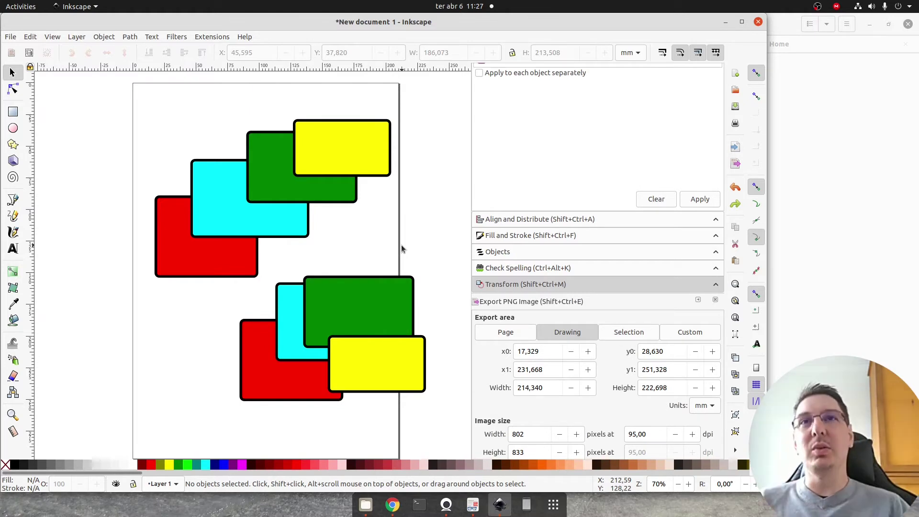
# Step: Group the lower four rectangles with Ctrl+G and move the group up-left
pyautogui.moveTo(435, 259); pyautogui.dragTo(329, 336)
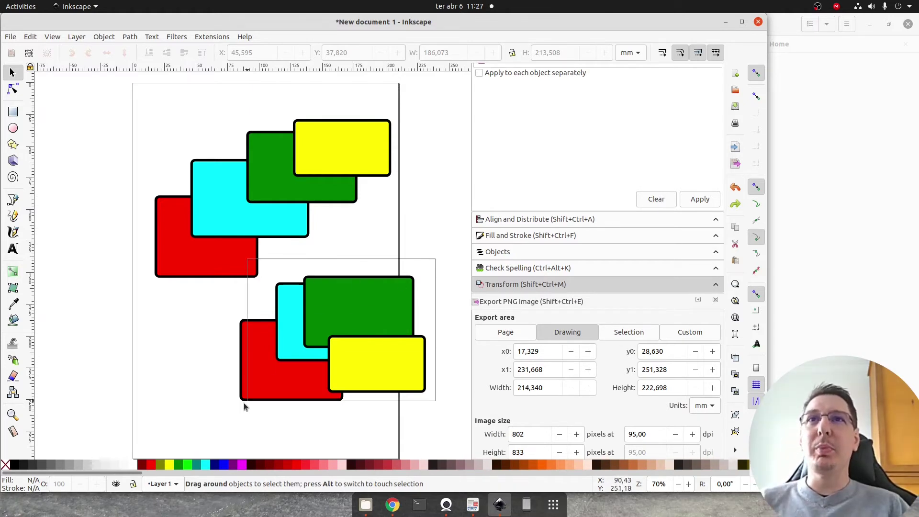
pyautogui.moveTo(245, 407); pyautogui.dragTo(217, 429)
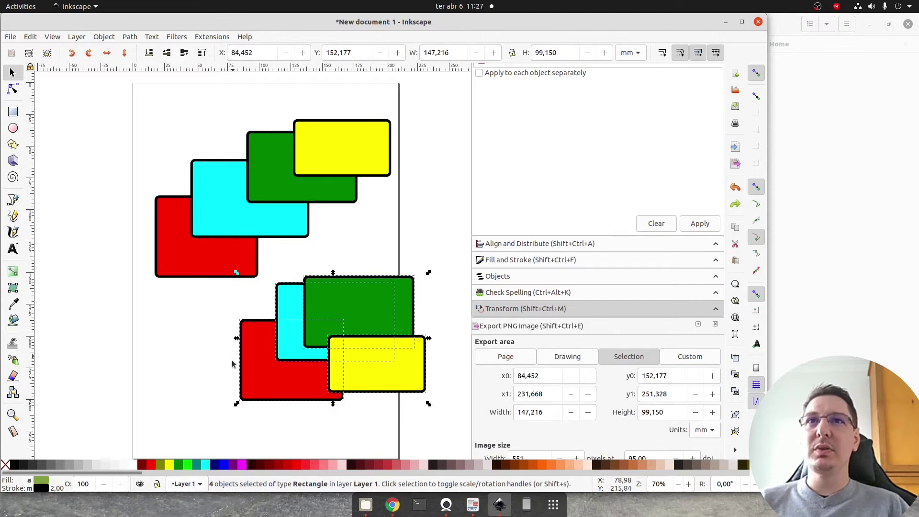
pyautogui.press('ctrl')
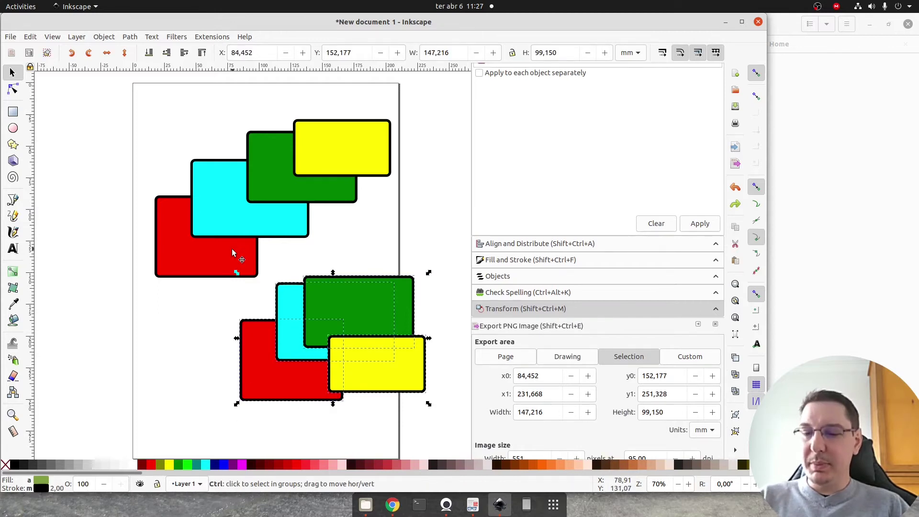
pyautogui.hotkey('ctrl', 'g')
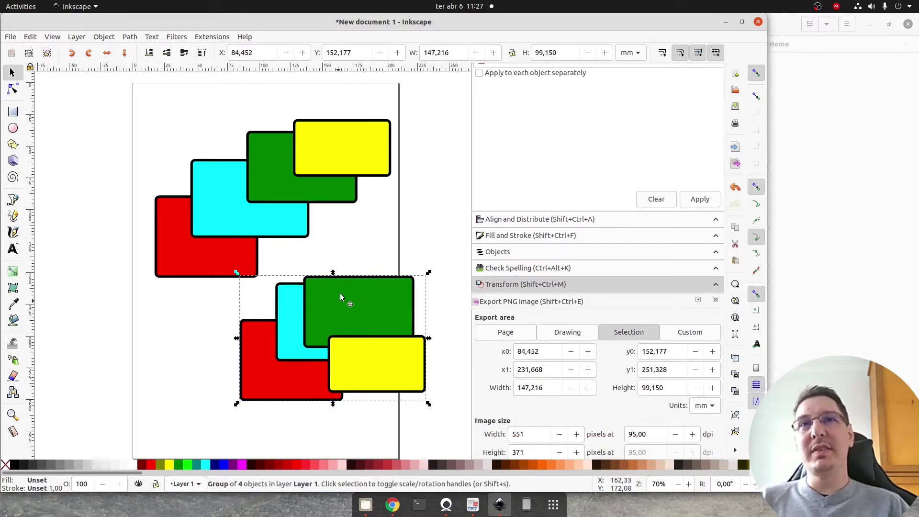
pyautogui.press('Escape')
pyautogui.moveTo(317, 342)
pyautogui.mouseDown()
pyautogui.moveTo(269, 202)
pyautogui.moveTo(388, 191)
pyautogui.moveTo(278, 306)
pyautogui.mouseUp()
pyautogui.click(338, 306)
# Step: Rotate the group slightly, undo the rotation, and shift the group down-right
pyautogui.click(319, 268)
pyautogui.moveTo(335, 234)
pyautogui.mouseDown()
pyautogui.moveTo(320, 237)
pyautogui.moveTo(343, 289)
pyautogui.mouseUp()
pyautogui.click(385, 280)
pyautogui.moveTo(245, 290)
pyautogui.mouseDown()
pyautogui.moveTo(385, 312)
pyautogui.moveTo(361, 358)
pyautogui.mouseUp()
pyautogui.press('Escape')
pyautogui.hotkey('ctrl', 'z')
pyautogui.moveTo(322, 332); pyautogui.dragTo(394, 324)
pyautogui.click(398, 211)
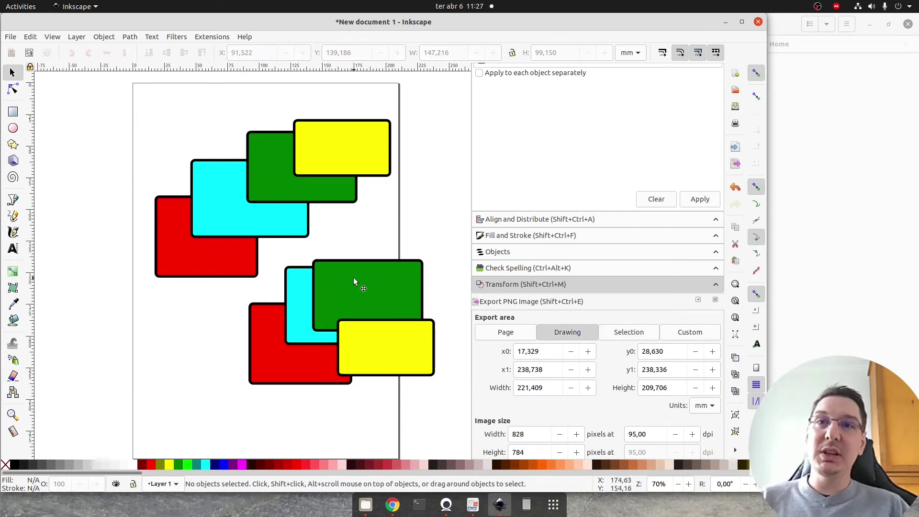
# Step: Ungroup the lower four rectangles via the context menu, then regroup them with Ctrl+G
pyautogui.click(367, 291)
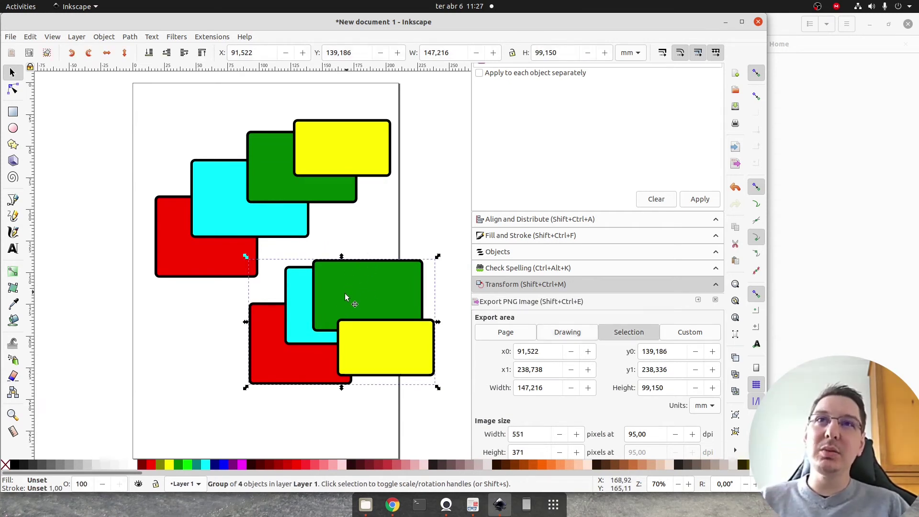
pyautogui.rightClick(338, 310)
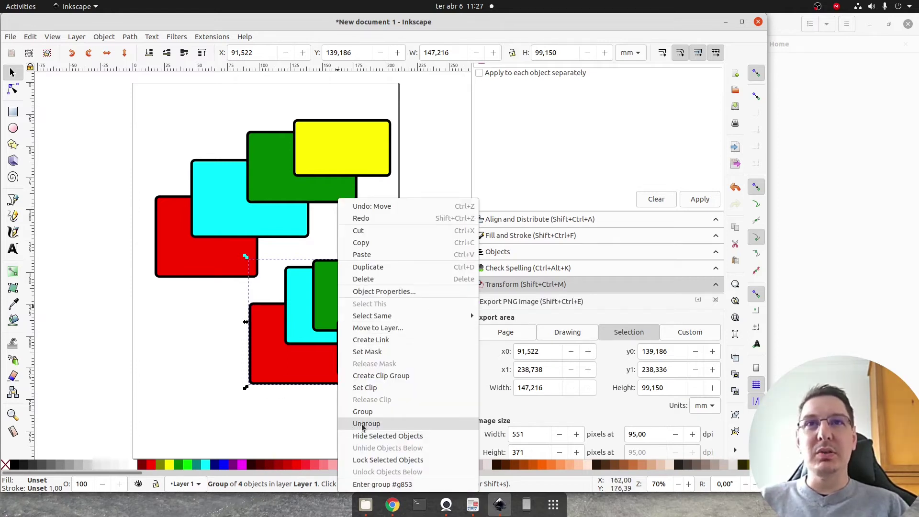
pyautogui.click(303, 431)
pyautogui.rightClick(342, 310)
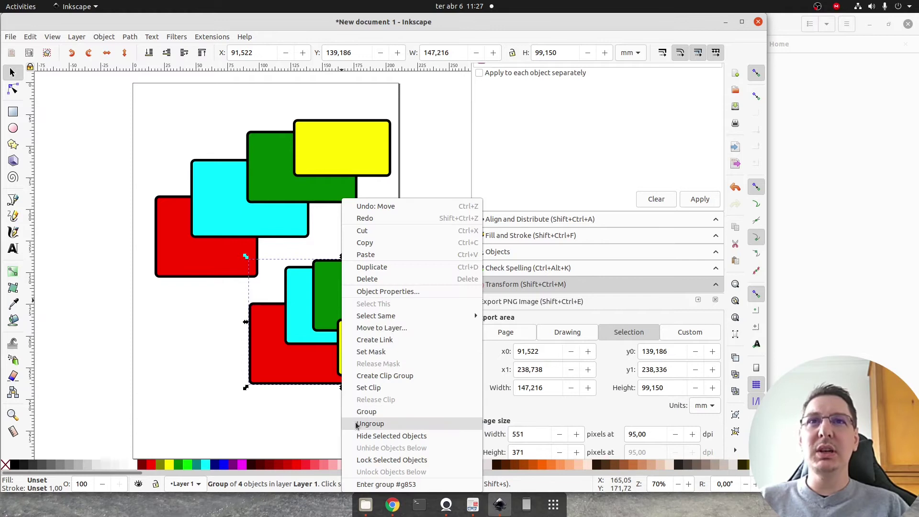
pyautogui.click(376, 424)
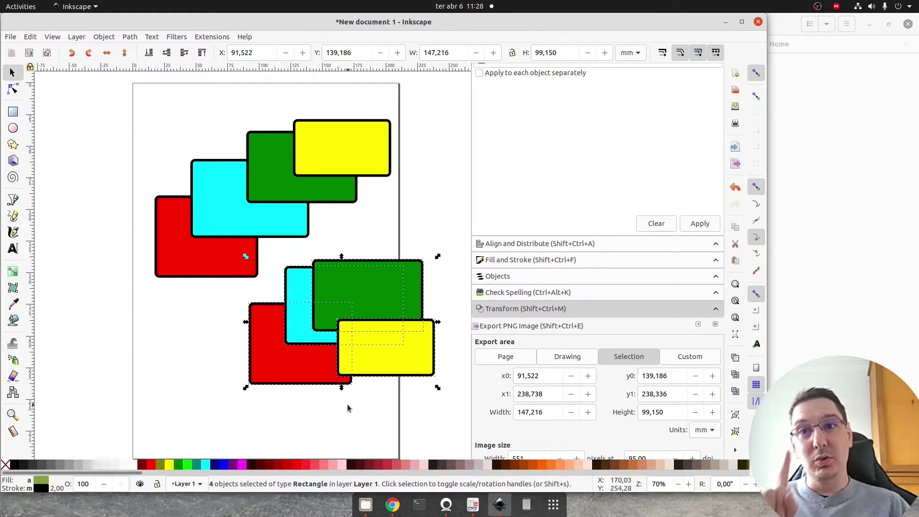
pyautogui.hotkey('ctrl', 'g')
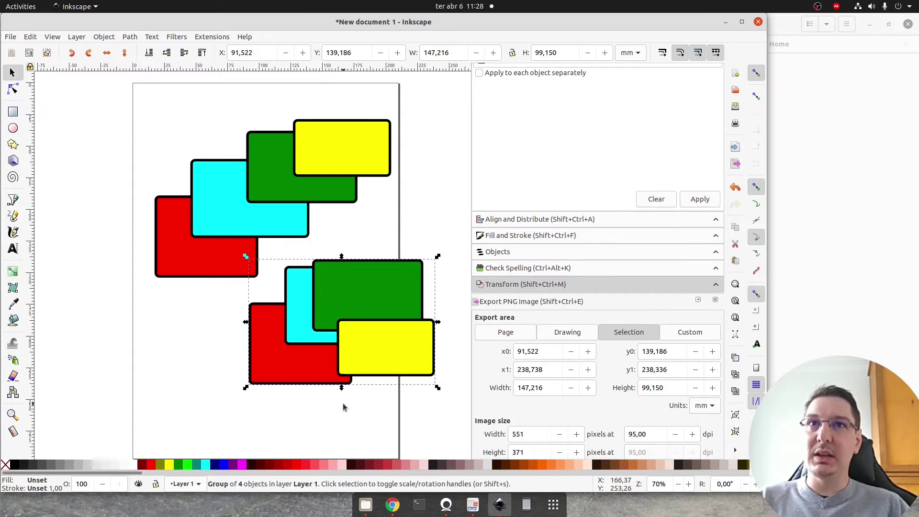
pyautogui.hotkey('ctrl', 'shift', 'g')
pyautogui.hotkey('ctrl', 'g')
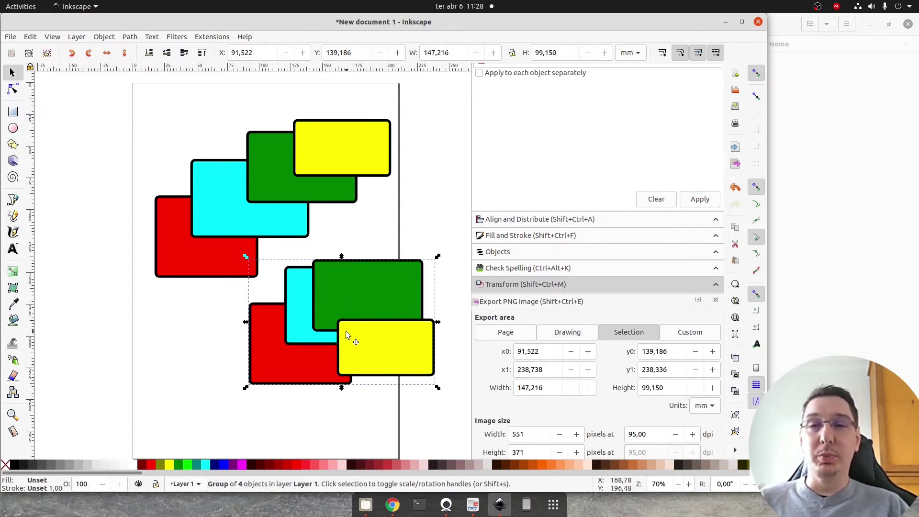
# Step: Ctrl+click inside the group to pick the cyan rectangle and move it beneath yellow
pyautogui.press('ctrl')
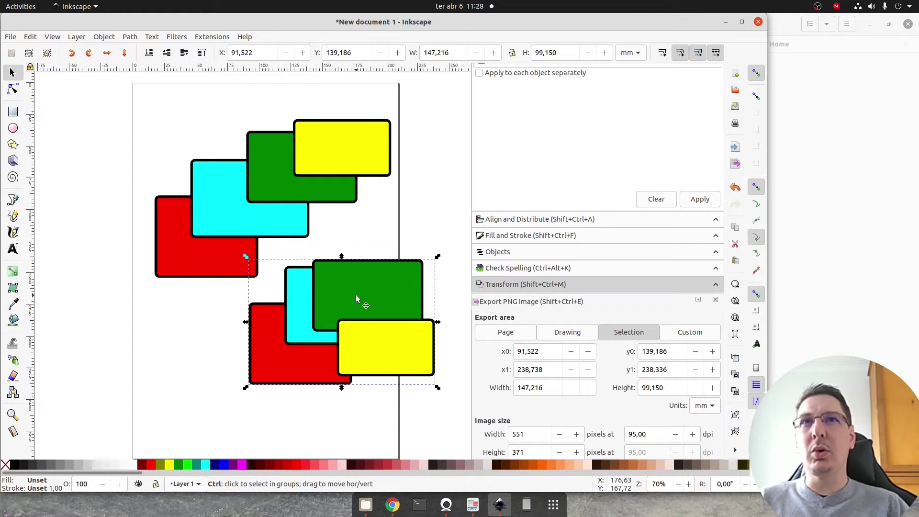
pyautogui.keyDown('ctrl'); pyautogui.click(355, 298); pyautogui.keyUp('ctrl')
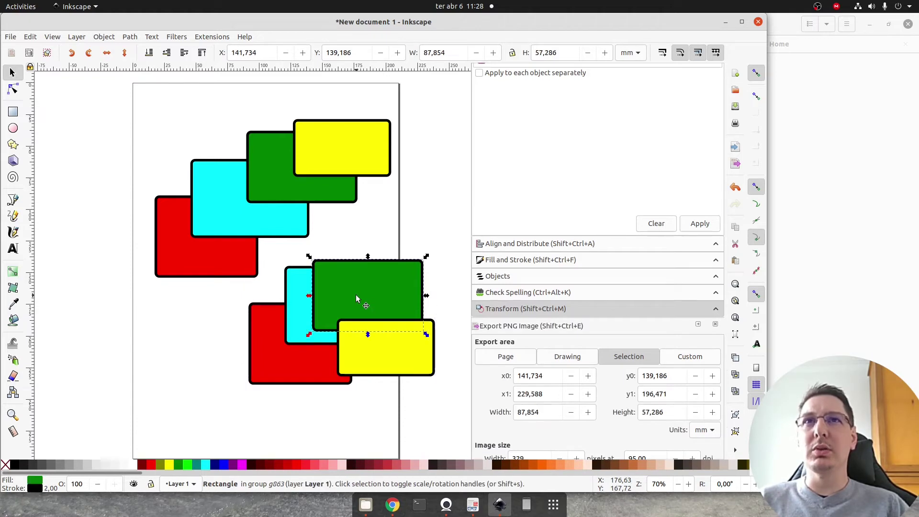
pyautogui.keyDown('ctrl'); pyautogui.click(275, 357); pyautogui.keyUp('ctrl')
pyautogui.keyDown('ctrl'); pyautogui.click(299, 284); pyautogui.keyUp('ctrl')
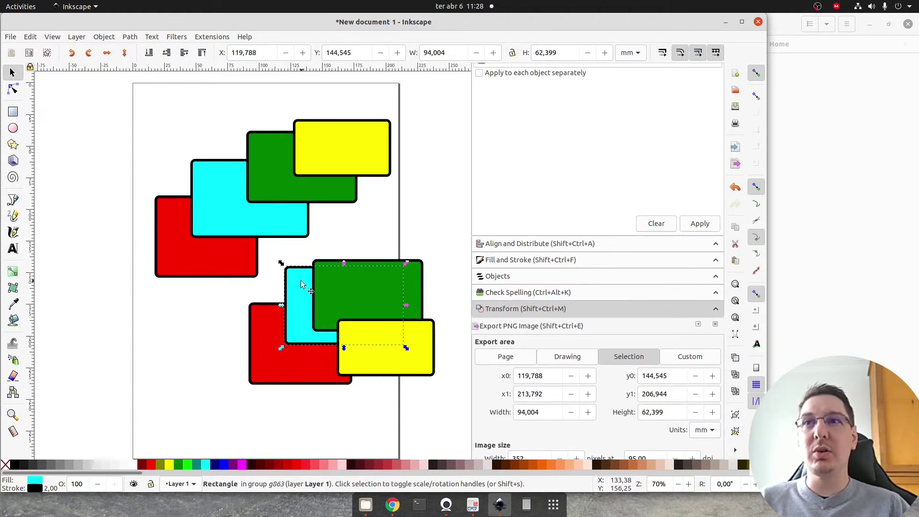
pyautogui.moveTo(301, 284); pyautogui.dragTo(331, 366)
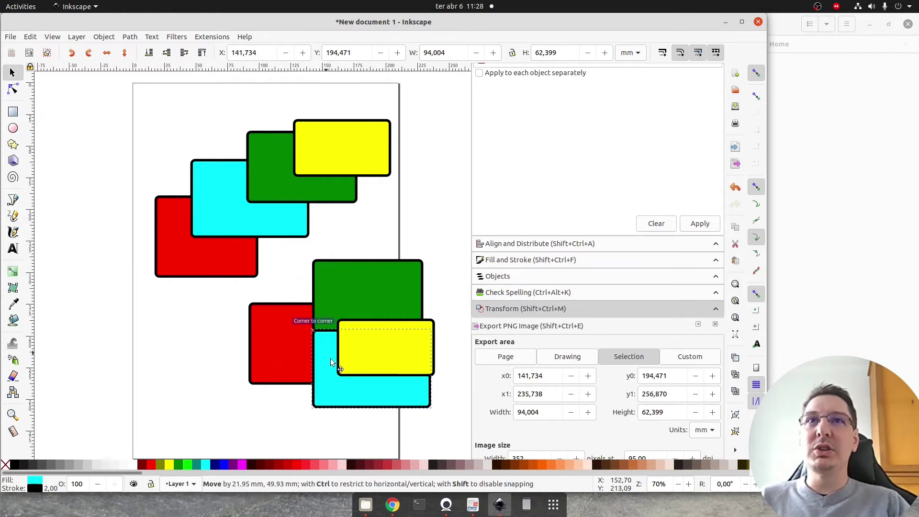
pyautogui.click(428, 177)
pyautogui.moveTo(386, 316)
pyautogui.mouseDown()
pyautogui.moveTo(407, 261)
pyautogui.moveTo(382, 289)
pyautogui.moveTo(378, 318)
pyautogui.mouseUp()
pyautogui.click(394, 229)
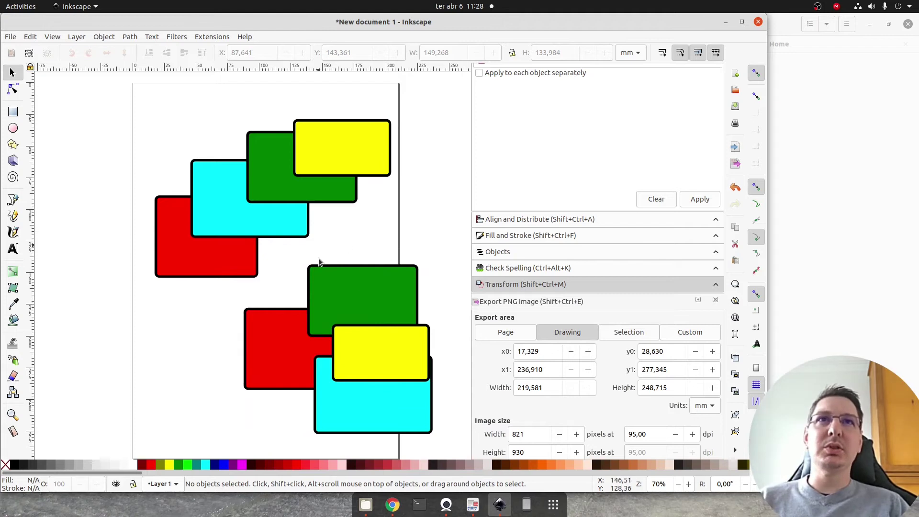
# Step: Move the top yellow rectangle of the staircase up above the page
pyautogui.click(350, 314)
pyautogui.click(405, 232)
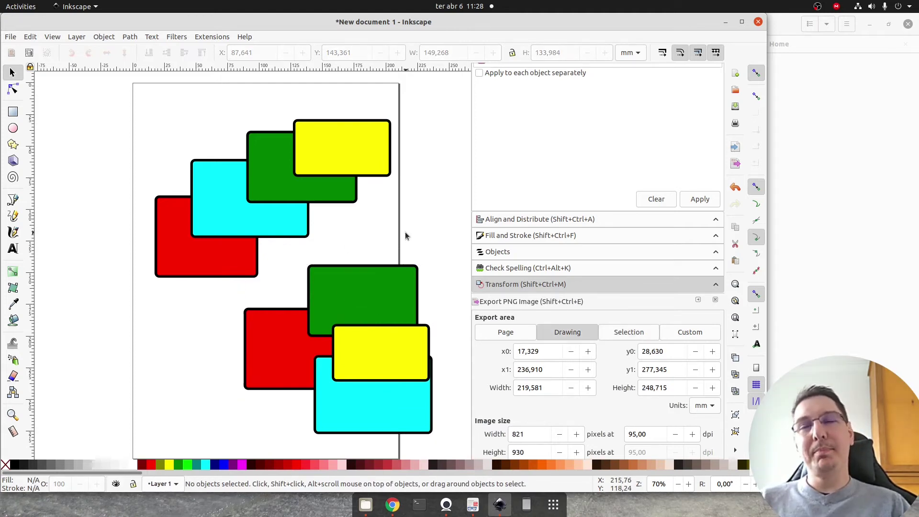
pyautogui.scroll(5, 405, 232)
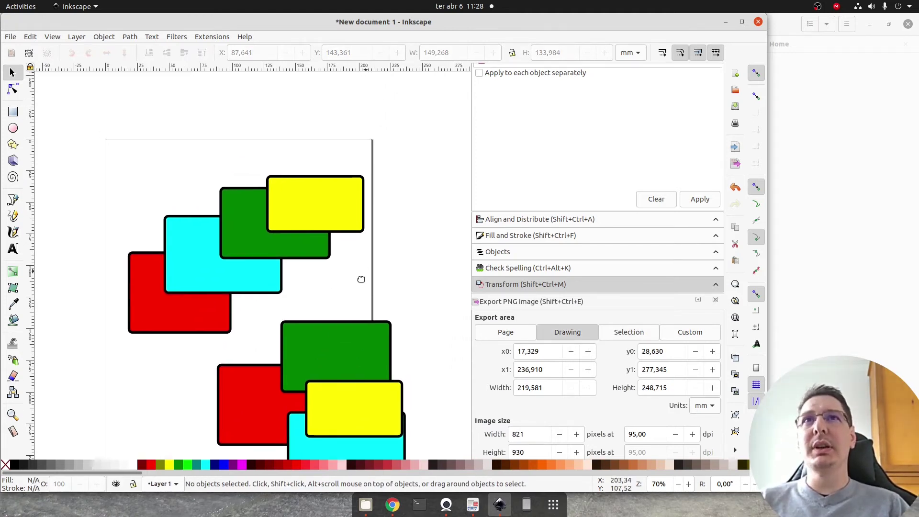
pyautogui.hscroll(3, 335, 232)
pyautogui.click(317, 241)
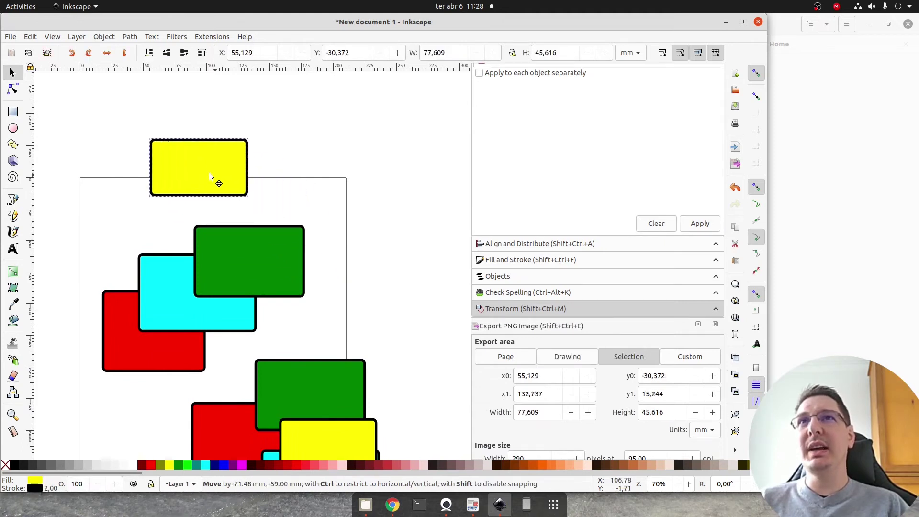
pyautogui.moveTo(308, 254); pyautogui.dragTo(179, 169)
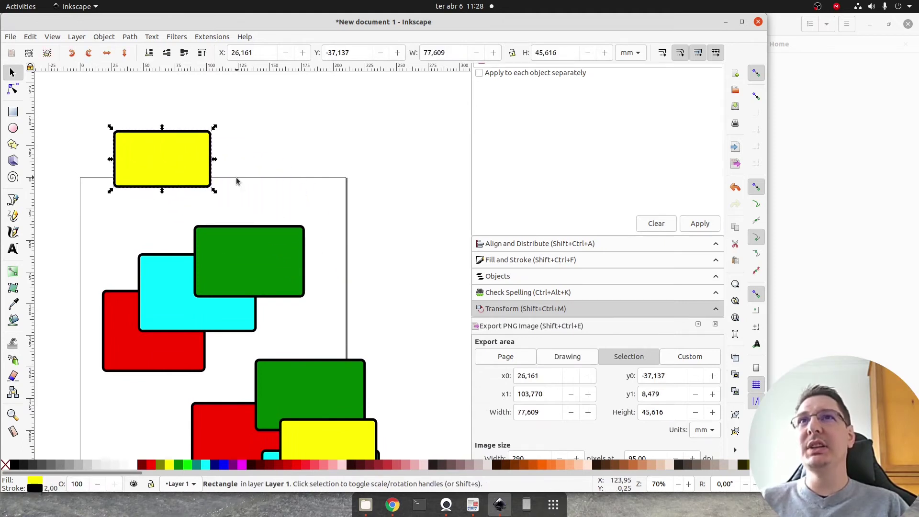
# Step: Duplicate the yellow rectangle and place the copy right beside it
pyautogui.rightClick(117, 145)
pyautogui.click(164, 208)
pyautogui.moveTo(179, 154)
pyautogui.mouseDown()
pyautogui.moveTo(240, 161)
pyautogui.moveTo(229, 160)
pyautogui.mouseUp()
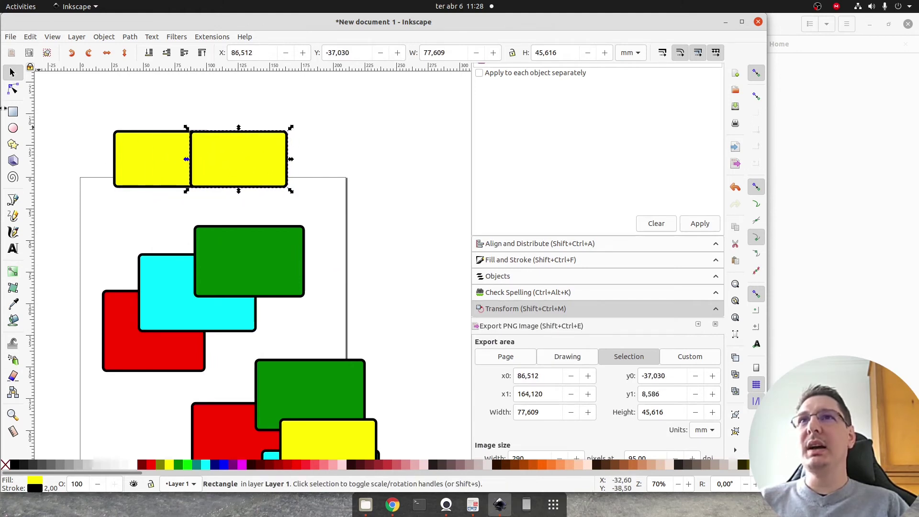
pyautogui.click(13, 89)
# Step: Convert the yellow copy to a path and join its right corners into a sharp tip
pyautogui.click(130, 37)
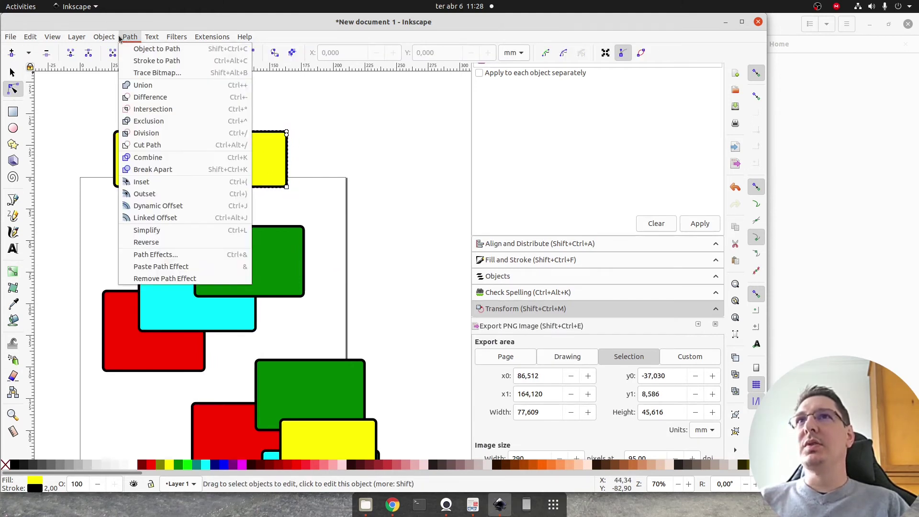
pyautogui.moveTo(130, 36)
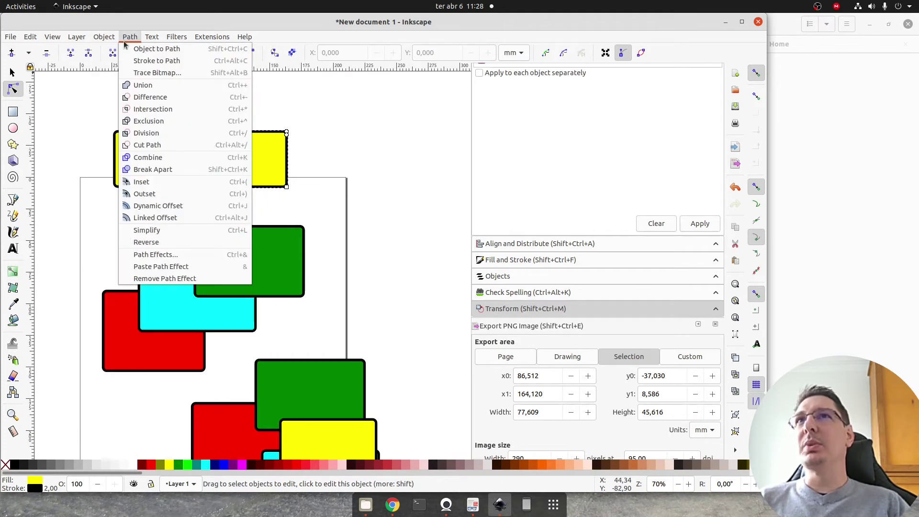
pyautogui.click(139, 50)
pyautogui.moveTo(275, 223); pyautogui.dragTo(276, 223)
pyautogui.hotkey('shift', 'j')
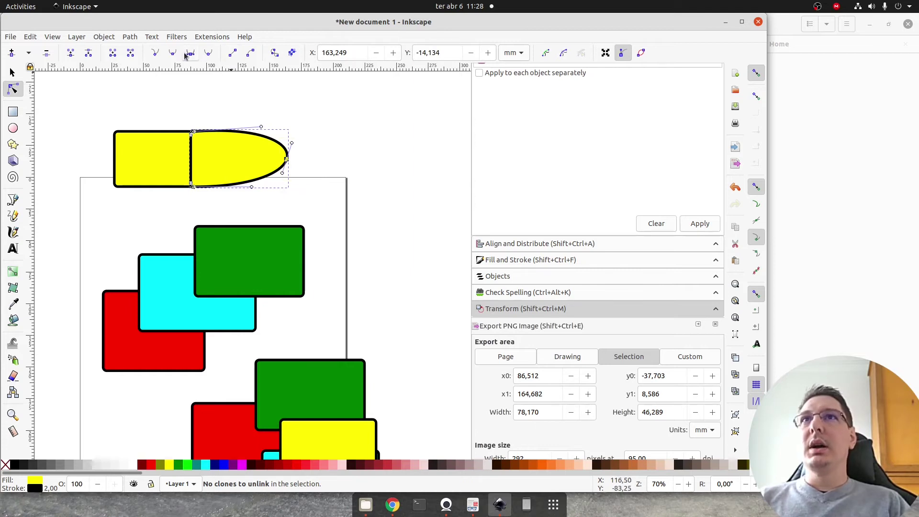
pyautogui.click(156, 53)
# Step: Stretch the copy's left nodes apart vertically into a tall head, then select both yellow shapes
pyautogui.click(192, 133)
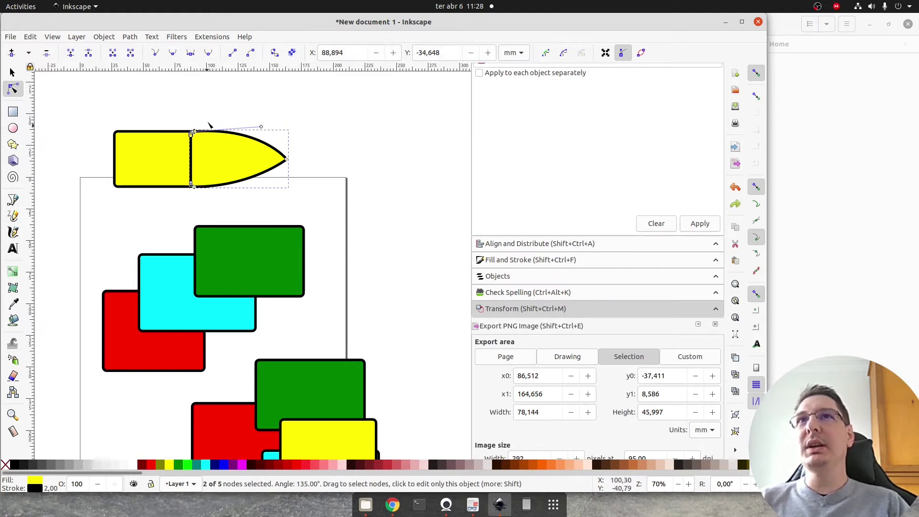
pyautogui.hotkey('ctrl', 'z')
pyautogui.moveTo(192, 134); pyautogui.dragTo(191, 106)
pyautogui.click(192, 186)
pyautogui.moveTo(192, 186); pyautogui.dragTo(192, 210)
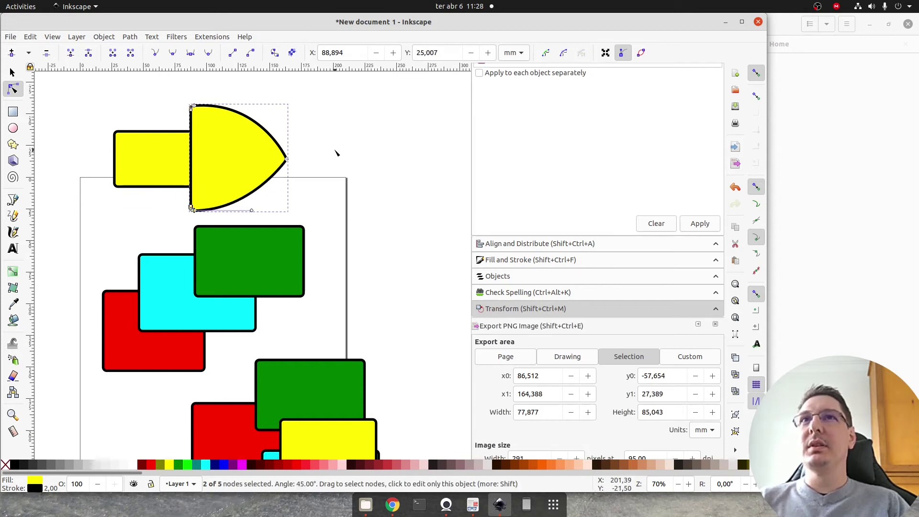
pyautogui.click(12, 73)
pyautogui.click(188, 148)
pyautogui.moveTo(350, 98); pyautogui.dragTo(82, 217)
# Step: Shrink both yellow shapes together and move the arrow onto the page's right edge
pyautogui.moveTo(289, 212)
pyautogui.mouseDown()
pyautogui.moveTo(188, 151)
pyautogui.moveTo(356, 201)
pyautogui.mouseUp()
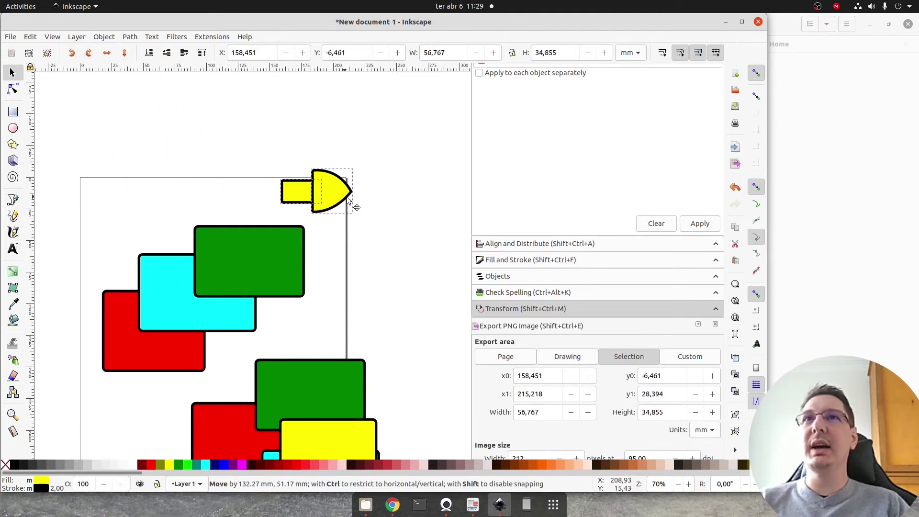
pyautogui.click(375, 200)
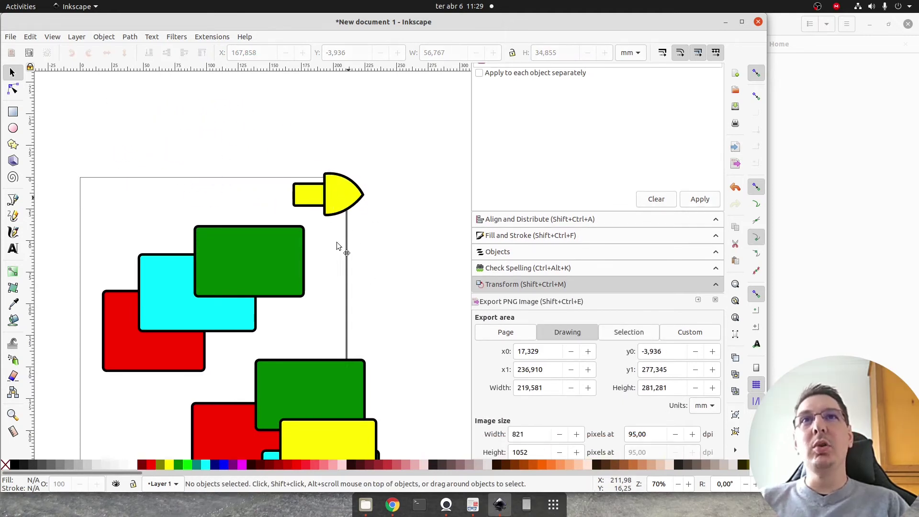
pyautogui.moveTo(360, 214); pyautogui.dragTo(397, 274)
pyautogui.hotkey('ctrl', 'z')
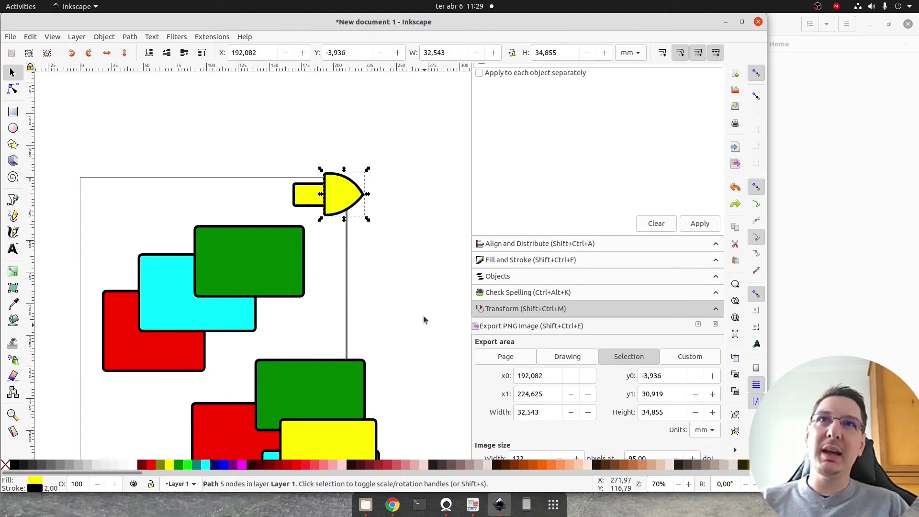
pyautogui.click(281, 214)
pyautogui.moveTo(365, 231); pyautogui.dragTo(392, 267)
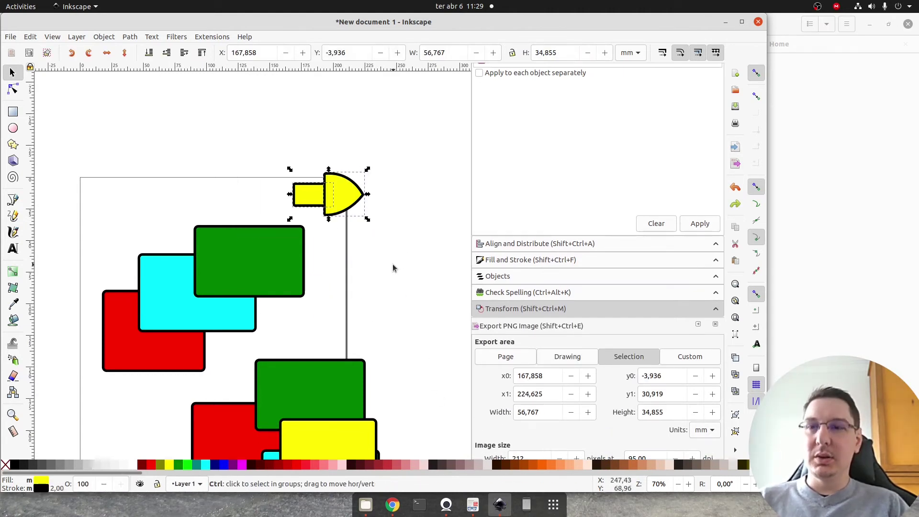
pyautogui.moveTo(338, 191); pyautogui.dragTo(358, 314)
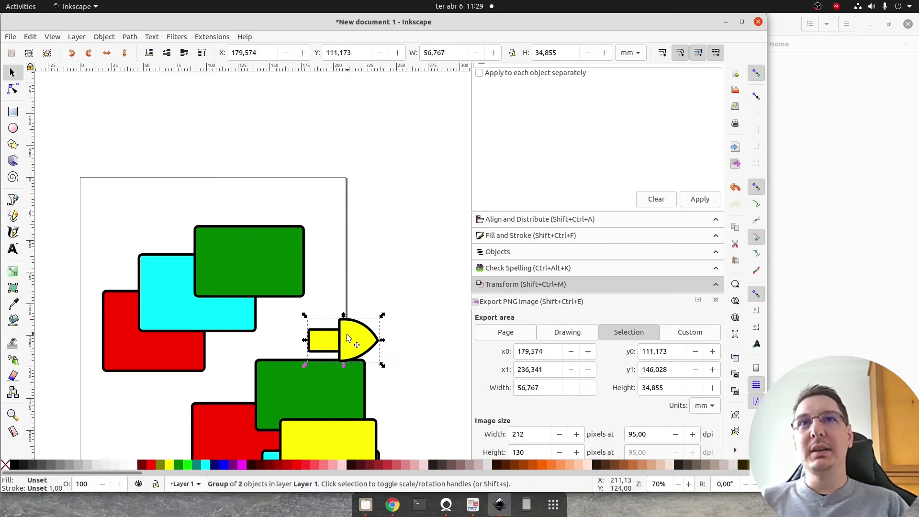
# Step: Duplicate the yellow arrow, rotate the copy 45°, and place it near the top-left
pyautogui.rightClick(350, 316)
pyautogui.click(380, 86)
pyautogui.moveTo(358, 323)
pyautogui.mouseDown()
pyautogui.moveTo(151, 165)
pyautogui.moveTo(165, 199)
pyautogui.moveTo(148, 194)
pyautogui.moveTo(143, 256)
pyautogui.mouseUp()
pyautogui.click(151, 165)
pyautogui.press('Escape')
pyautogui.click(353, 302)
pyautogui.moveTo(377, 290)
pyautogui.mouseDown()
pyautogui.moveTo(367, 171)
pyautogui.moveTo(171, 366)
pyautogui.moveTo(137, 323)
pyautogui.mouseUp()
pyautogui.rightClick(339, 188)
# Step: Add a third yellow arrow rotated 45° counter-clockwise at the bottom-left, nudging the top-left arrow further up
pyautogui.click(380, 254)
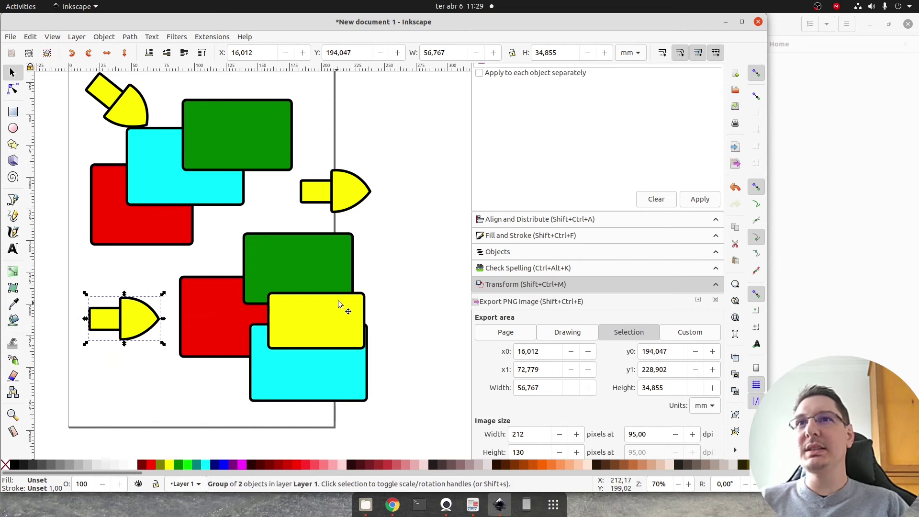
pyautogui.press('[')
pyautogui.press('[')
pyautogui.press('[')
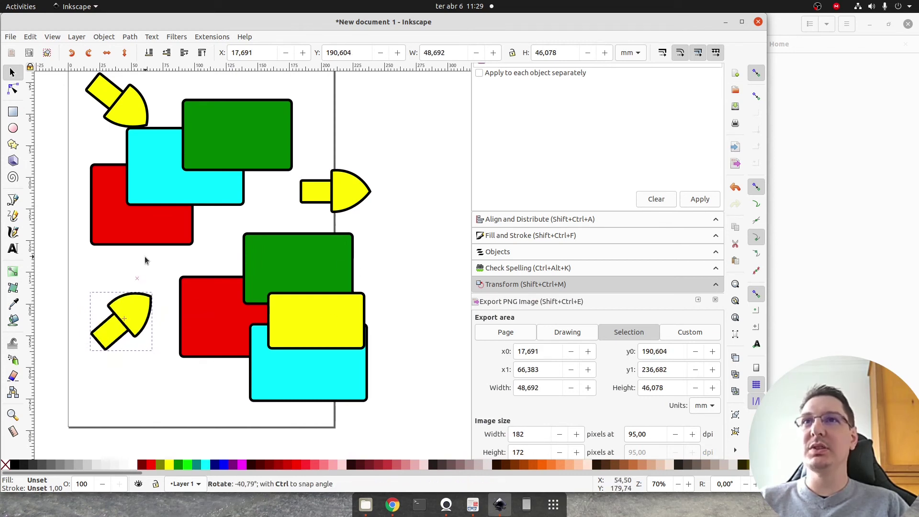
pyautogui.click(384, 273)
pyautogui.moveTo(384, 273); pyautogui.dragTo(411, 293)
pyautogui.moveTo(160, 142); pyautogui.dragTo(145, 118)
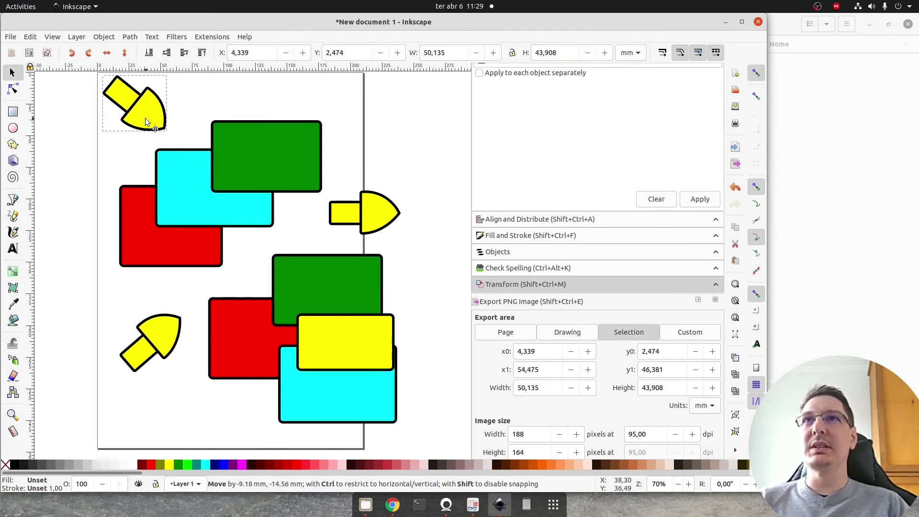
# Step: Move the lower rectangle group right and down, then check each yellow arrow
pyautogui.click(365, 359)
pyautogui.moveTo(365, 359); pyautogui.dragTo(388, 373)
pyautogui.click(379, 206)
pyautogui.click(122, 90)
pyautogui.click(158, 331)
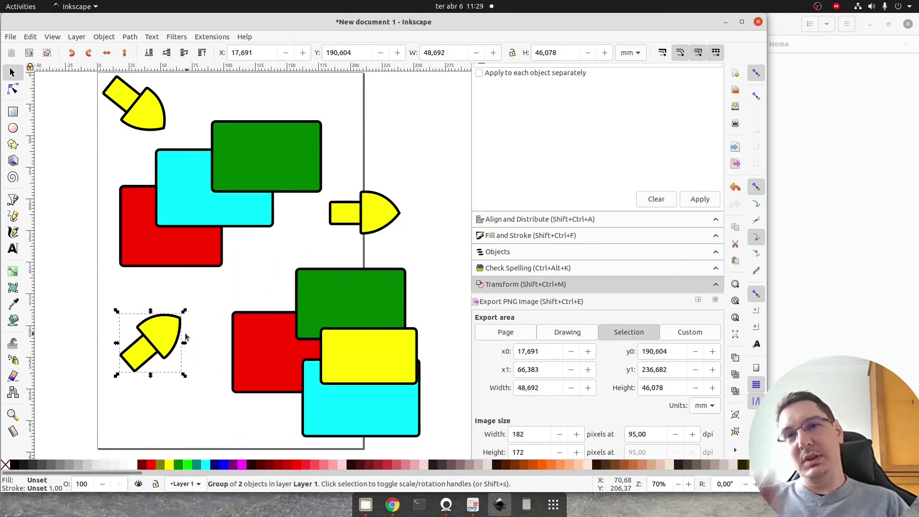
pyautogui.click(284, 232)
# Step: Select the three upper rectangles and shift them slightly right and down
pyautogui.click(243, 184)
pyautogui.click(186, 217)
pyautogui.press('Tab')
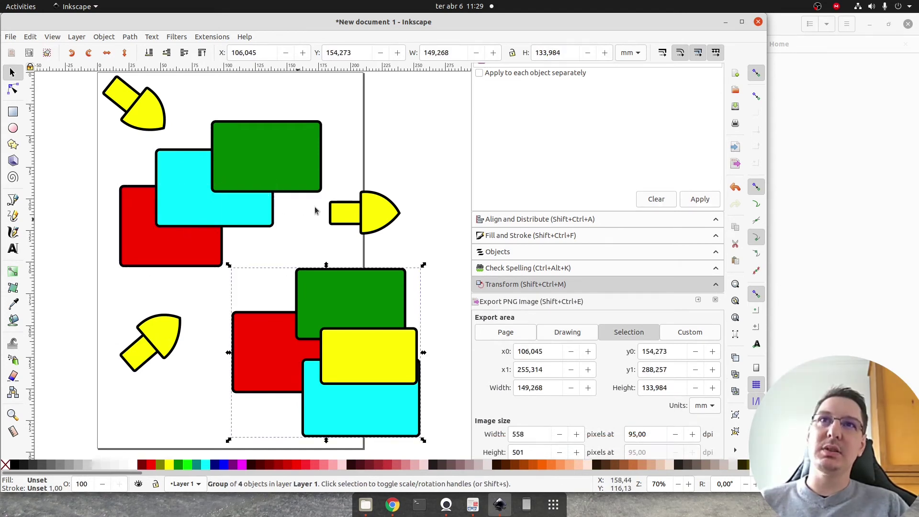
pyautogui.moveTo(337, 112); pyautogui.dragTo(115, 272)
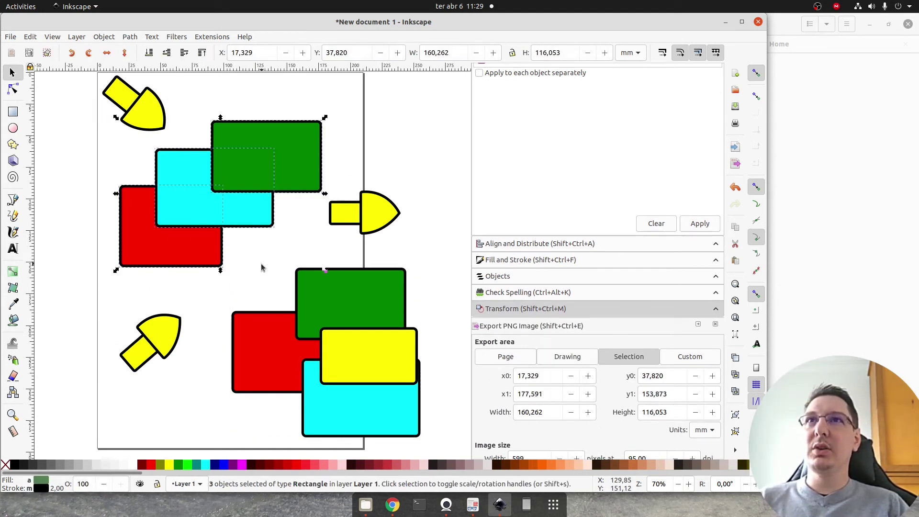
pyautogui.moveTo(220, 183); pyautogui.dragTo(229, 194)
# Step: Push the right yellow arrow further right and nudge the cyan rectangle within its group
pyautogui.click(375, 321)
pyautogui.moveTo(376, 207); pyautogui.dragTo(408, 203)
pyautogui.click(311, 334)
pyautogui.click(326, 198)
pyautogui.click(411, 223)
pyautogui.click(455, 285)
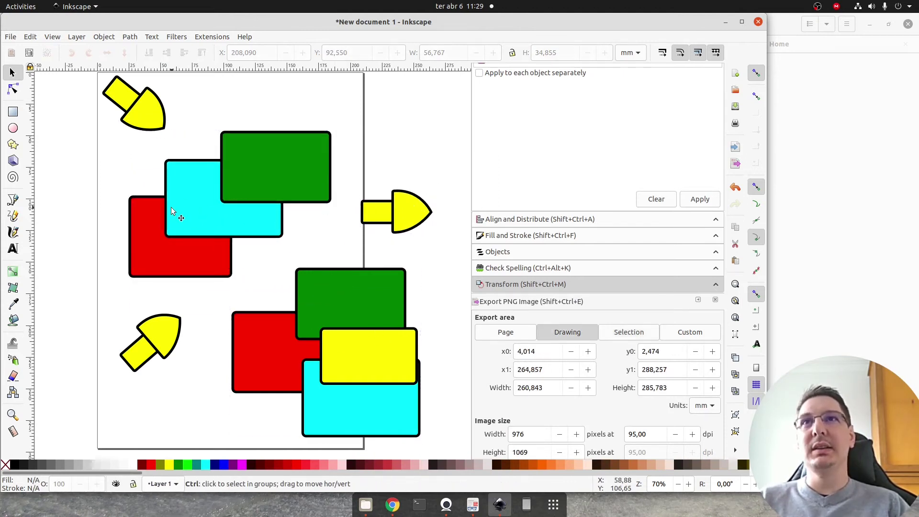
pyautogui.moveTo(172, 211); pyautogui.dragTo(176, 213)
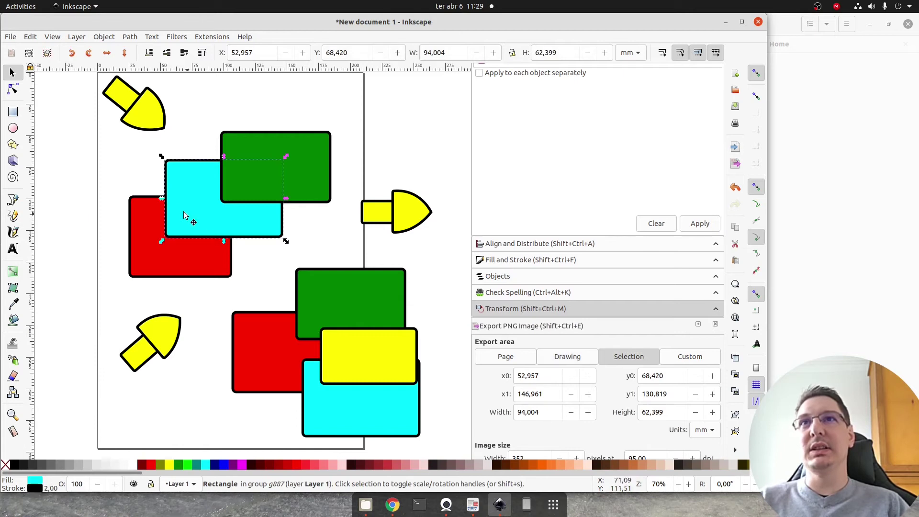
pyautogui.click(391, 121)
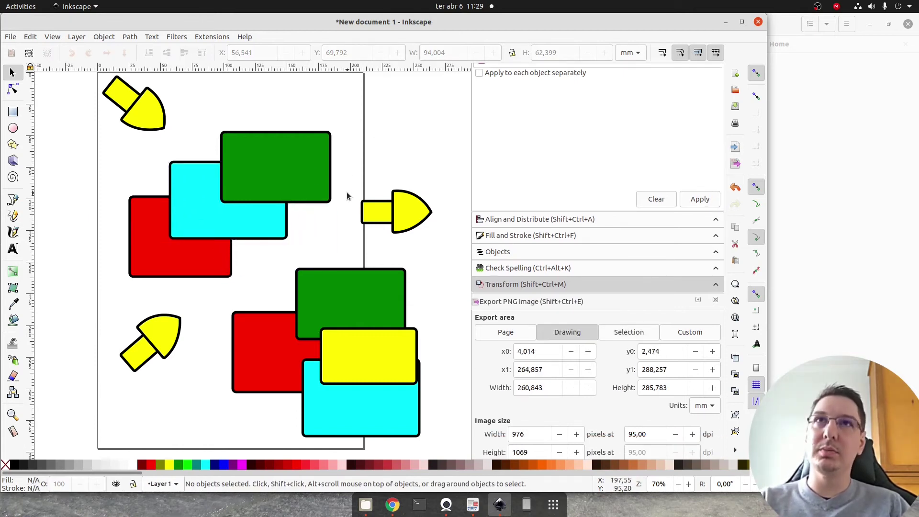
pyautogui.click(280, 297)
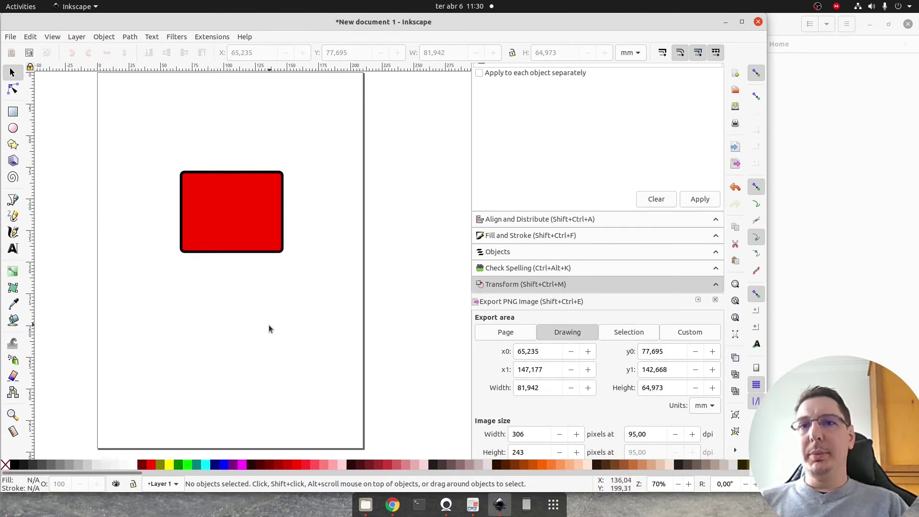
# Step: Convert the red rectangle into a path with Path > Object to Path
pyautogui.click(266, 197)
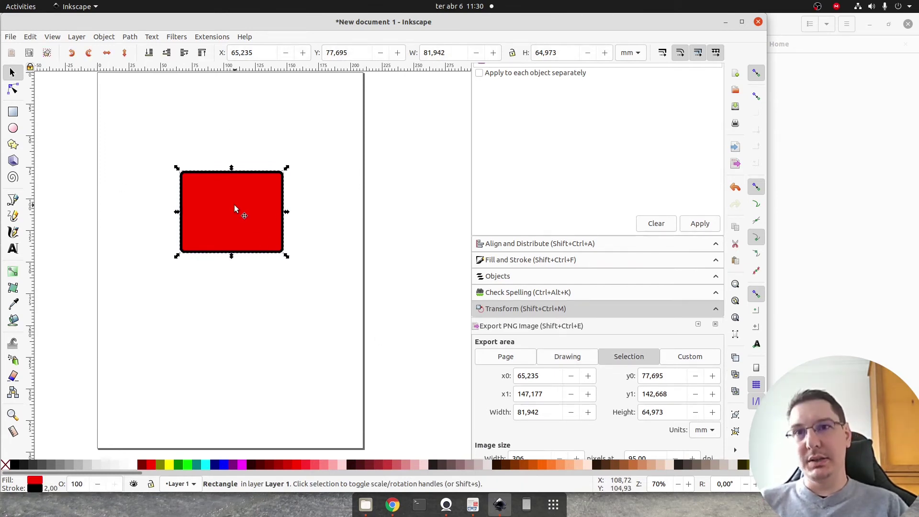
pyautogui.click(248, 301)
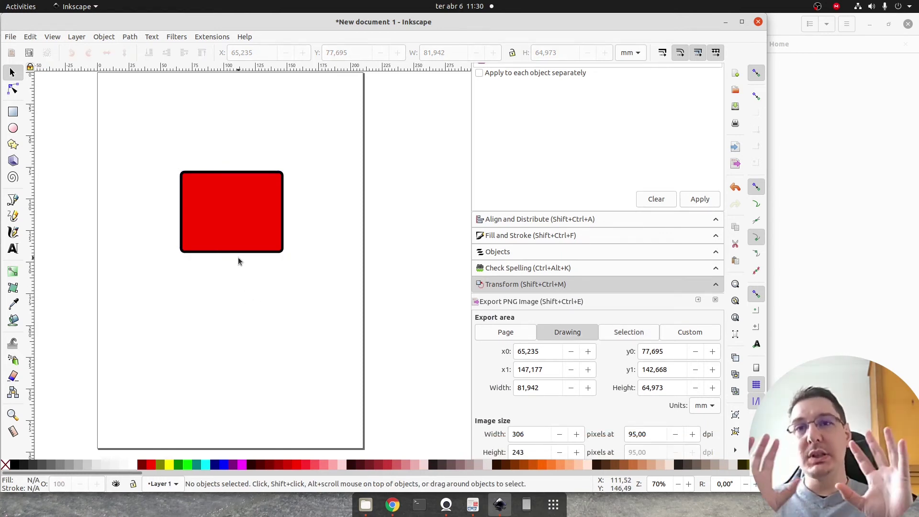
pyautogui.click(283, 212)
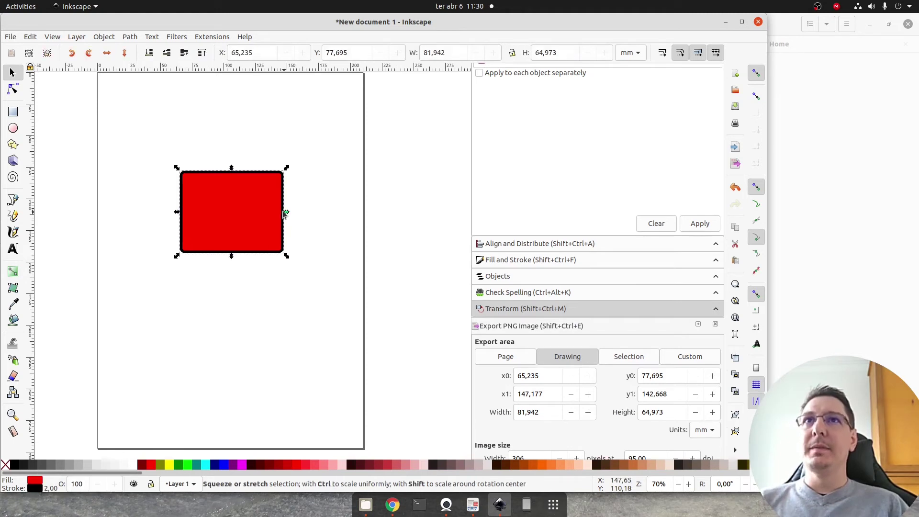
pyautogui.click(13, 90)
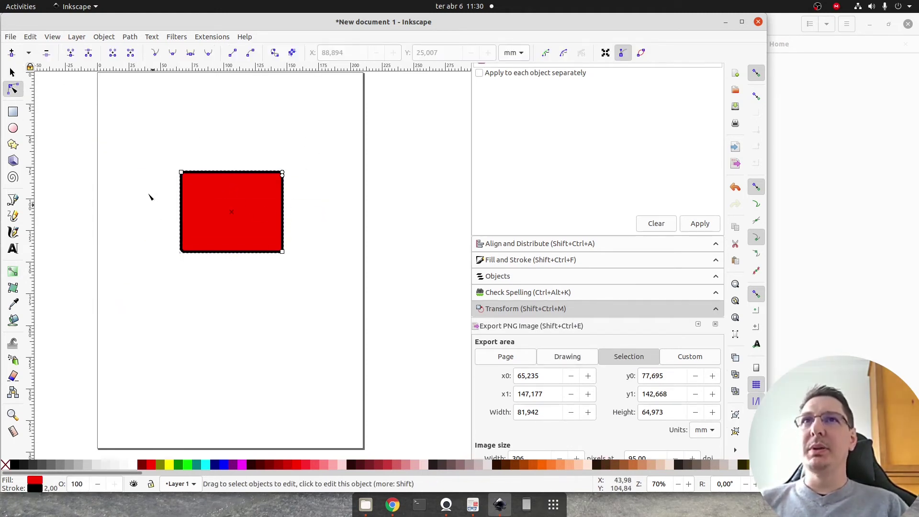
pyautogui.click(14, 71)
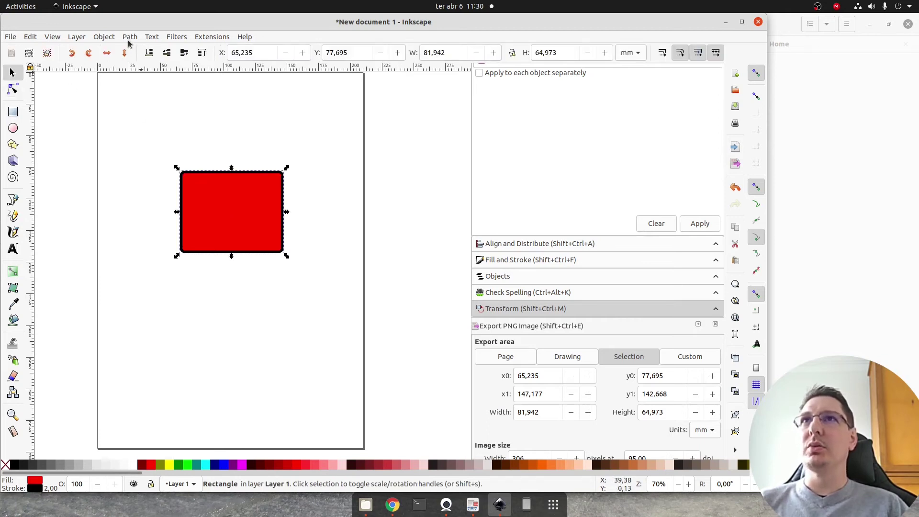
pyautogui.click(130, 37)
pyautogui.click(157, 50)
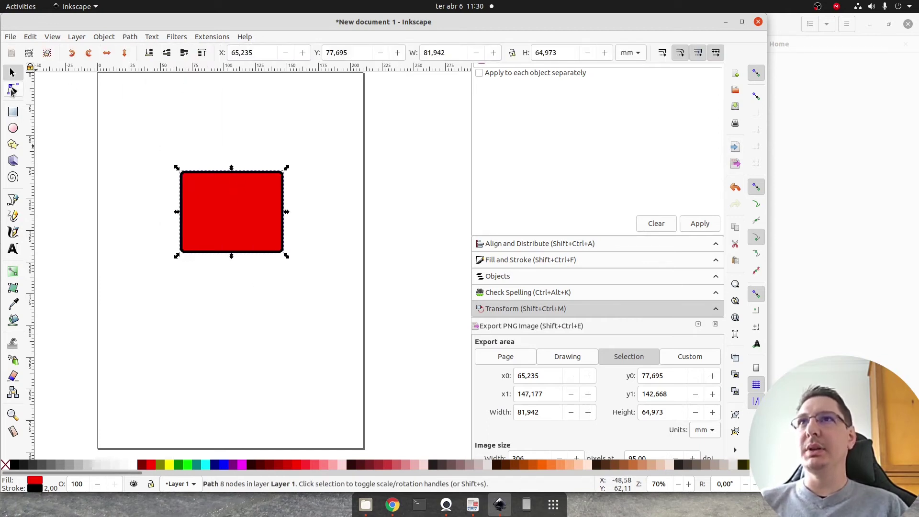
# Step: Inspect the converted rectangle's corner nodes with the Node tool, then bring up its context menu
pyautogui.click(12, 91)
pyautogui.moveTo(341, 131); pyautogui.dragTo(229, 258)
pyautogui.click(311, 150)
pyautogui.moveTo(312, 146); pyautogui.dragTo(274, 187)
pyautogui.click(304, 156)
pyautogui.click(12, 72)
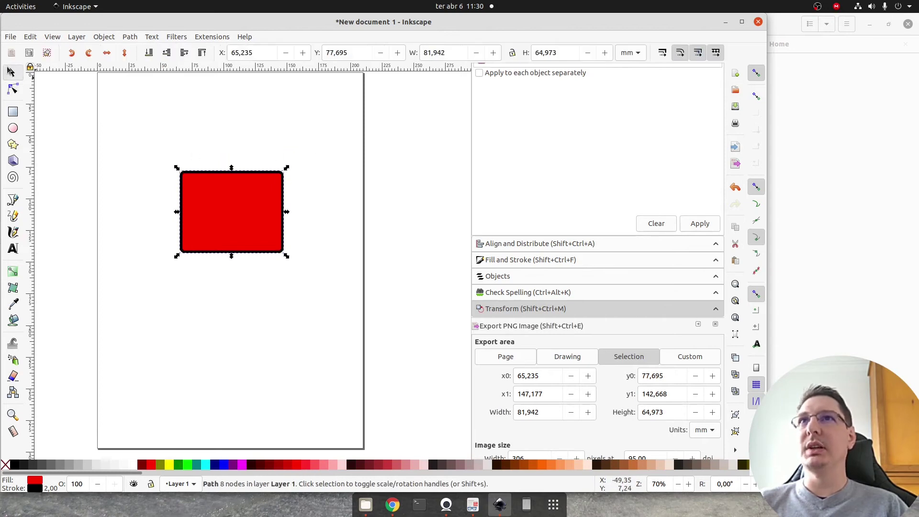
pyautogui.click(384, 268)
pyautogui.click(234, 212)
pyautogui.rightClick(233, 212)
pyautogui.click(66, 281)
# Step: Draw a cyan circle below the red rectangle and convert it to a path
pyautogui.click(15, 128)
pyautogui.moveTo(157, 302); pyautogui.dragTo(218, 376)
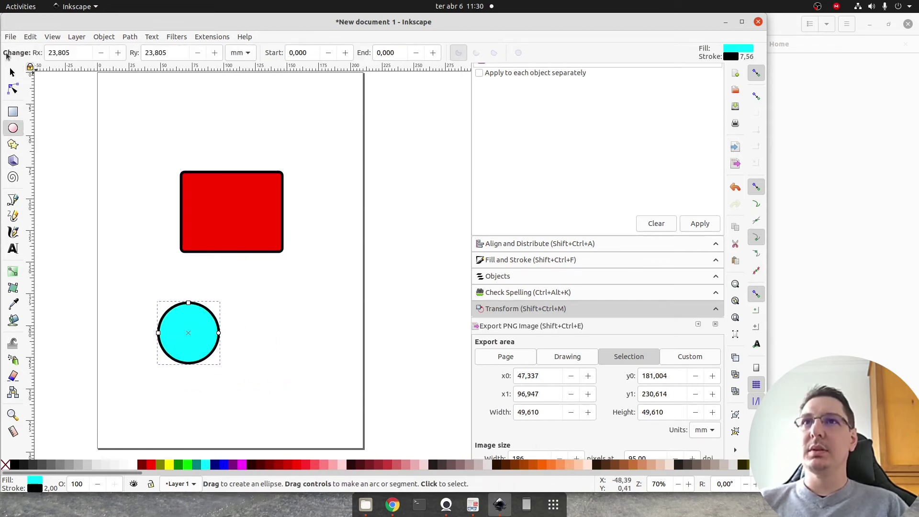
pyautogui.click(12, 72)
pyautogui.click(129, 37)
pyautogui.click(157, 49)
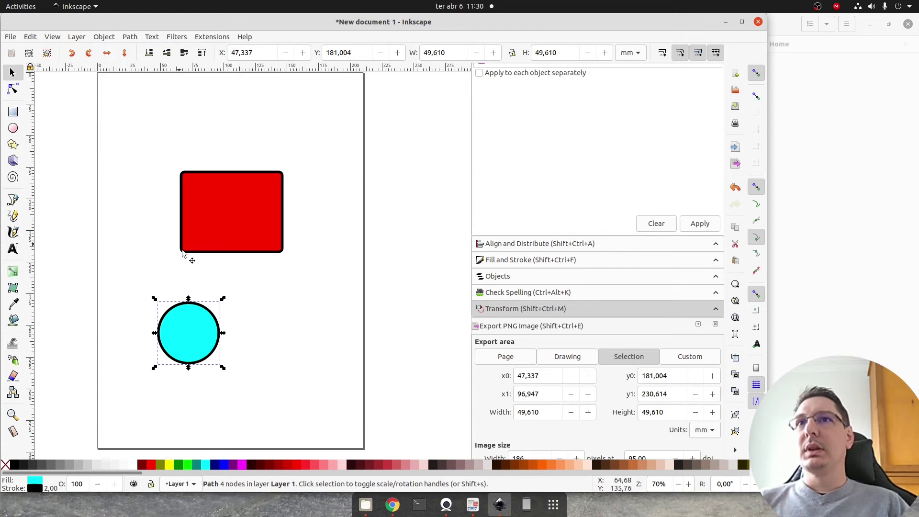
# Step: Move the circle onto the rectangle's lower-right corner and enlarge it to about 72.7 mm wide
pyautogui.moveTo(205, 328); pyautogui.dragTo(272, 282)
pyautogui.click(13, 90)
pyautogui.click(301, 255)
pyautogui.click(254, 285)
pyautogui.click(312, 238)
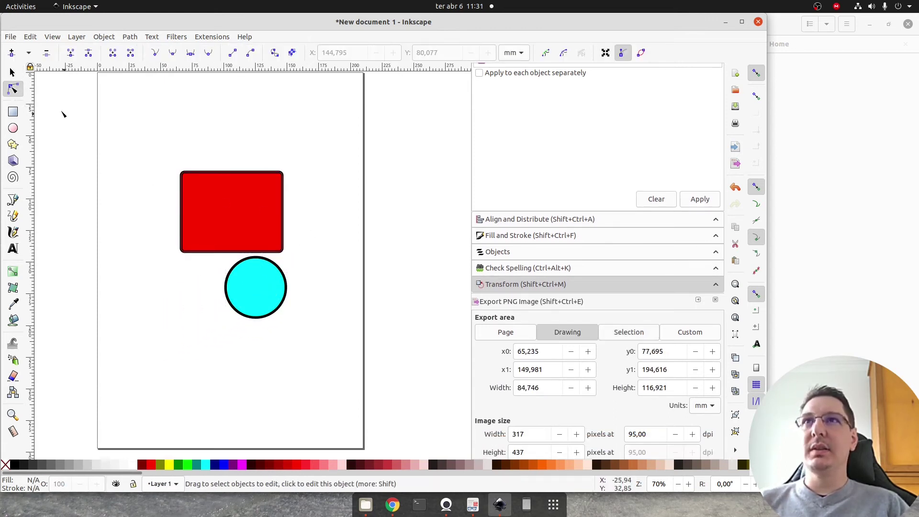
pyautogui.click(12, 72)
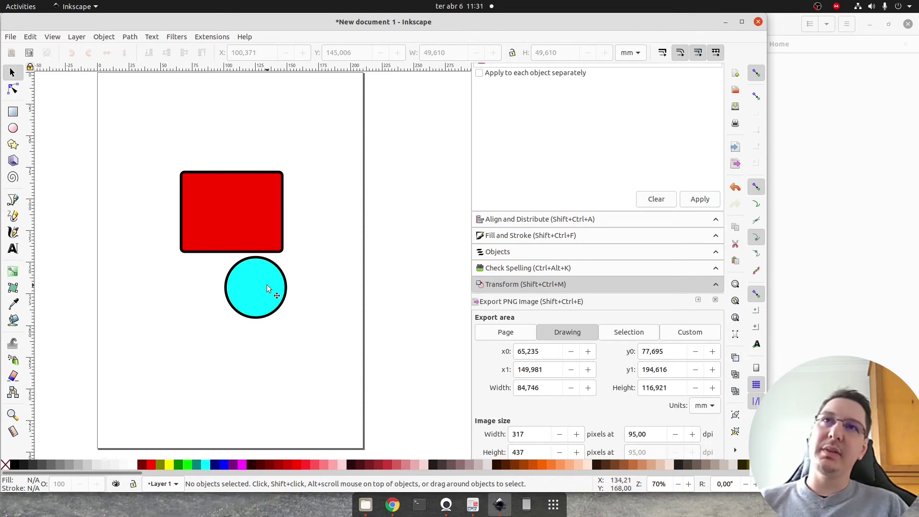
pyautogui.moveTo(265, 288)
pyautogui.mouseDown()
pyautogui.moveTo(286, 248)
pyautogui.moveTo(255, 288)
pyautogui.mouseUp()
pyautogui.moveTo(279, 248)
pyautogui.mouseDown()
pyautogui.moveTo(308, 218)
pyautogui.moveTo(302, 225)
pyautogui.mouseUp()
pyautogui.click(303, 197)
# Step: Try selecting the red rectangle and cyan circle together with Shift-click and a selection box
pyautogui.click(254, 200)
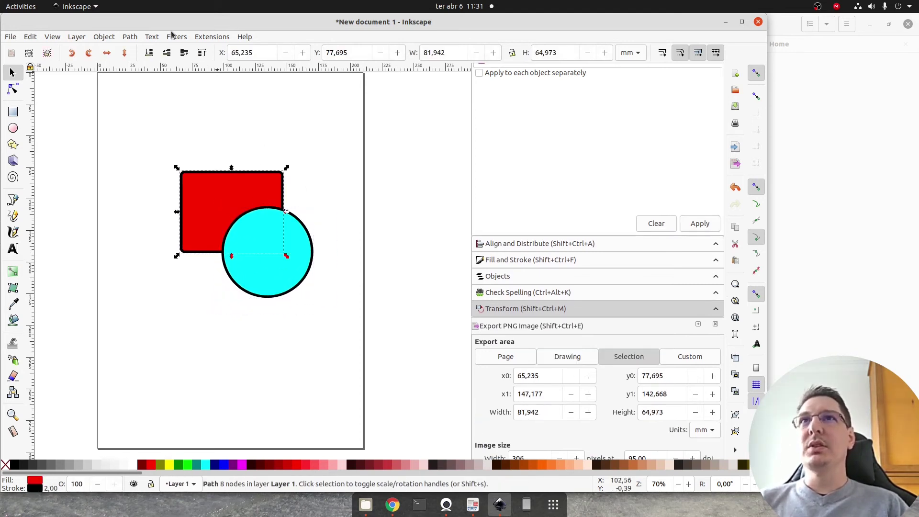
pyautogui.click(127, 38)
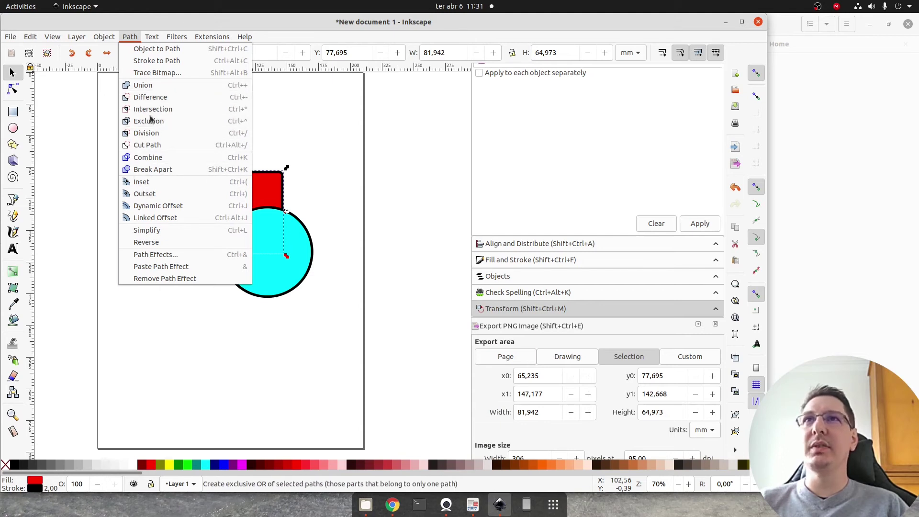
pyautogui.click(297, 107)
pyautogui.click(369, 232)
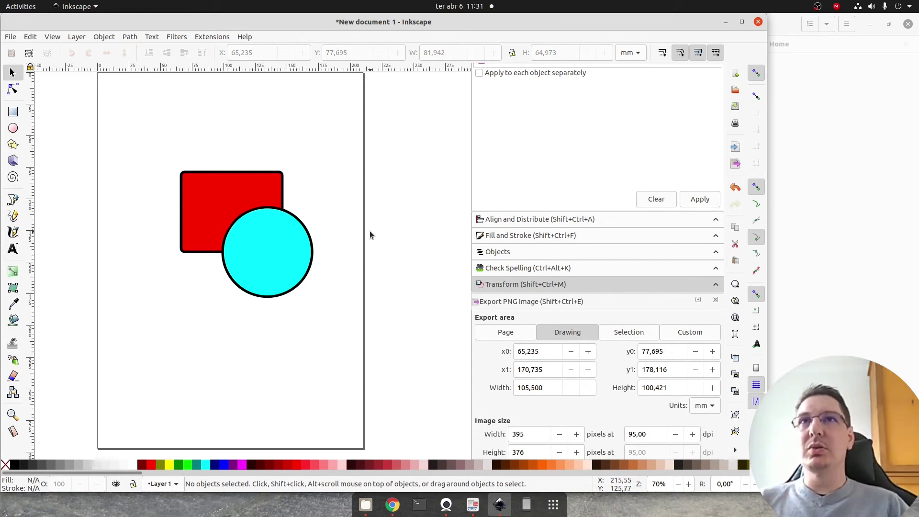
pyautogui.click(255, 187)
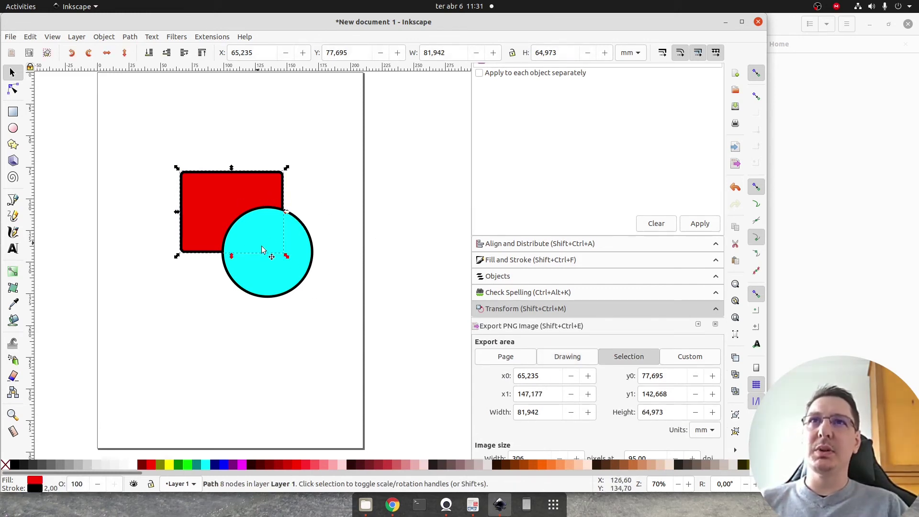
pyautogui.press('shift')
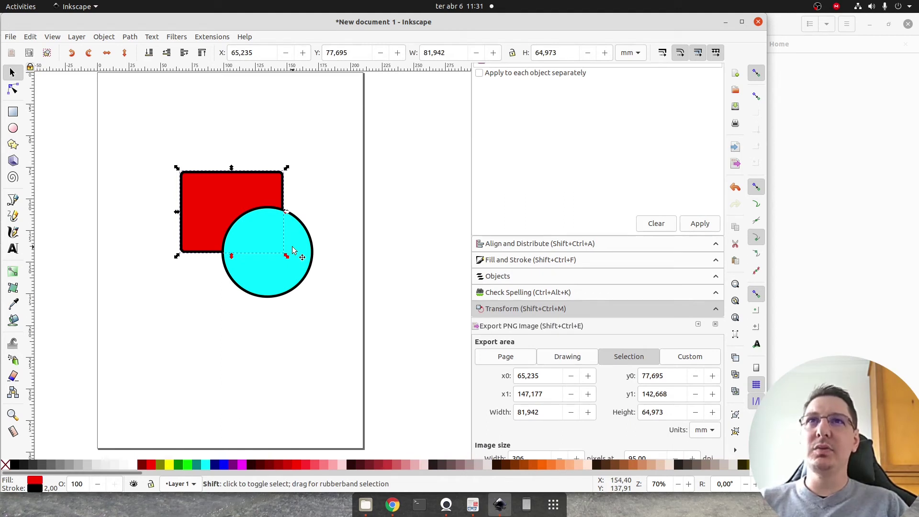
pyautogui.keyDown('shift'); pyautogui.click(293, 249); pyautogui.keyUp('shift')
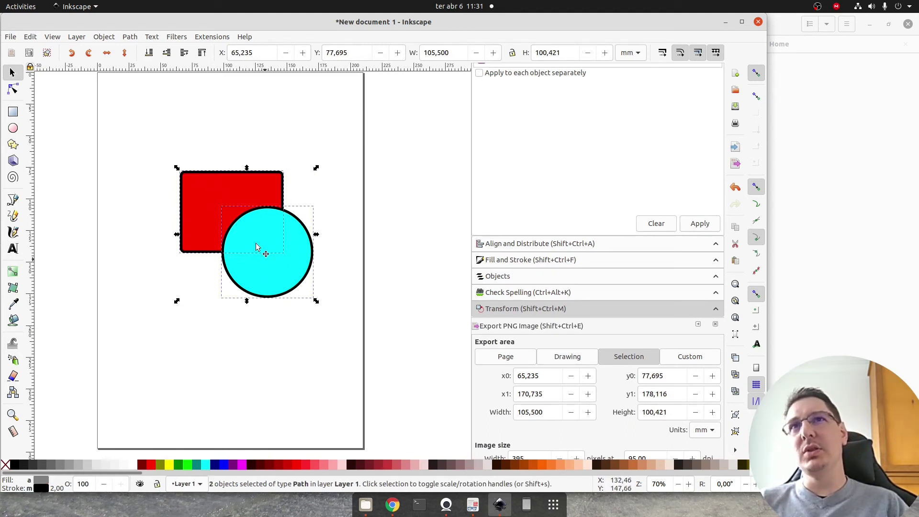
pyautogui.click(390, 138)
pyautogui.moveTo(392, 119); pyautogui.dragTo(138, 308)
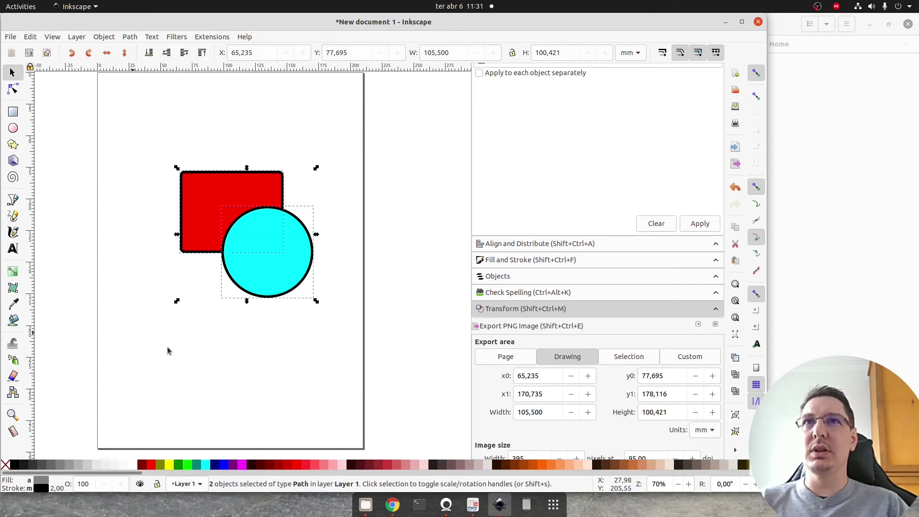
pyautogui.click(223, 359)
# Step: Select the rectangle plus the circle and apply Path > Union into one red shape
pyautogui.click(184, 191)
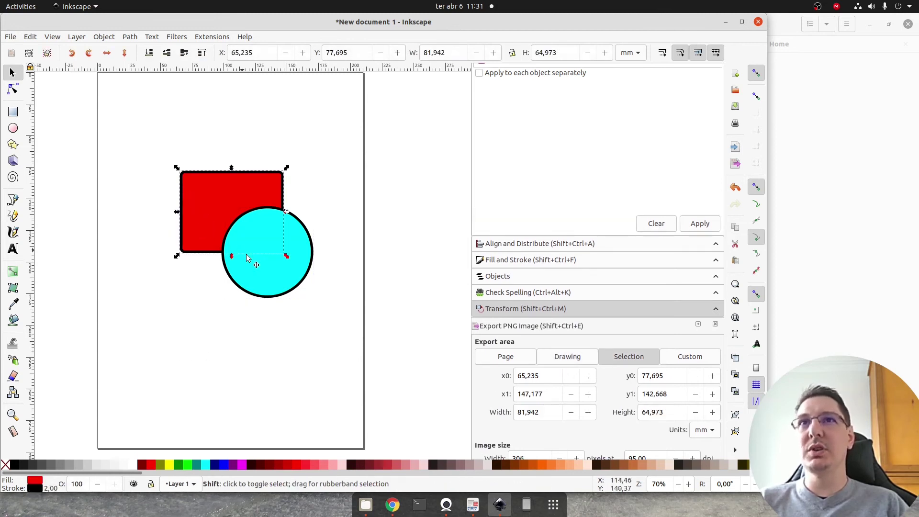
pyautogui.keyDown('shift'); pyautogui.click(268, 277); pyautogui.keyUp('shift')
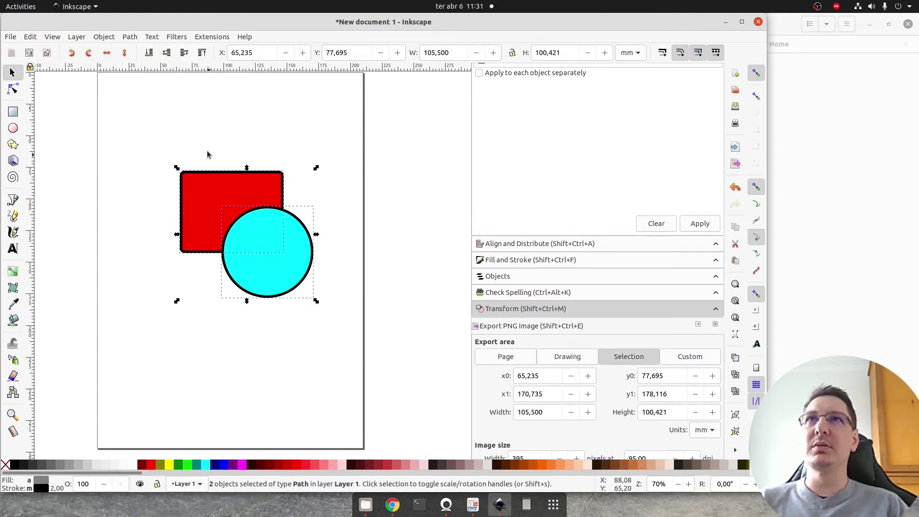
pyautogui.click(130, 37)
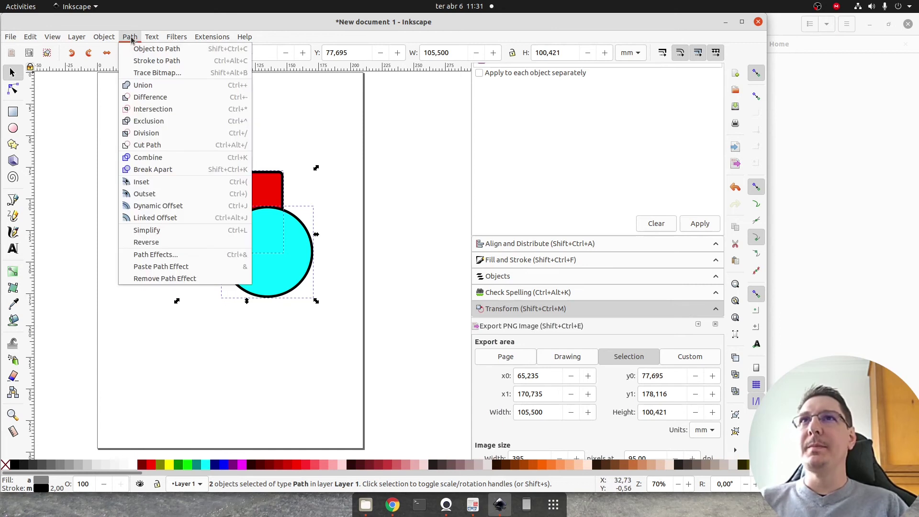
pyautogui.click(142, 85)
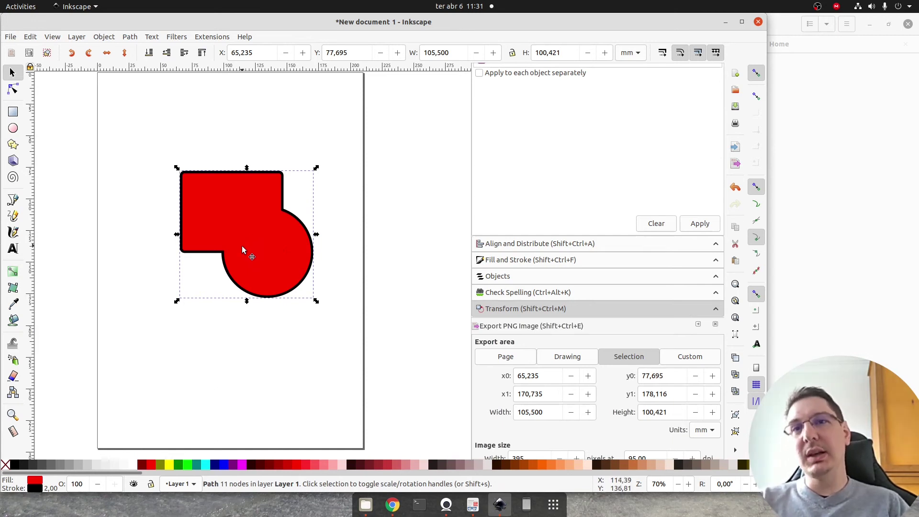
pyautogui.click(342, 272)
pyautogui.click(283, 235)
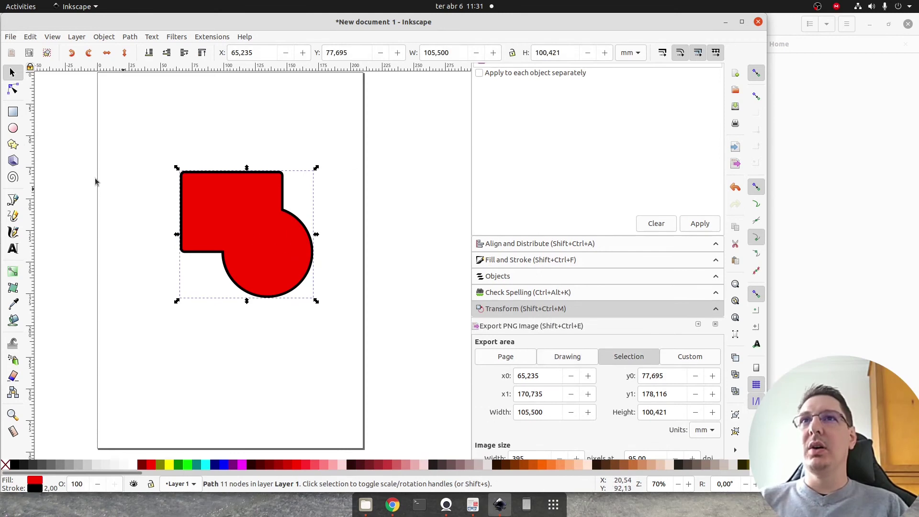
# Step: Test-drag an inner corner node of the merged shape, then undo both the node move and the Union
pyautogui.click(13, 92)
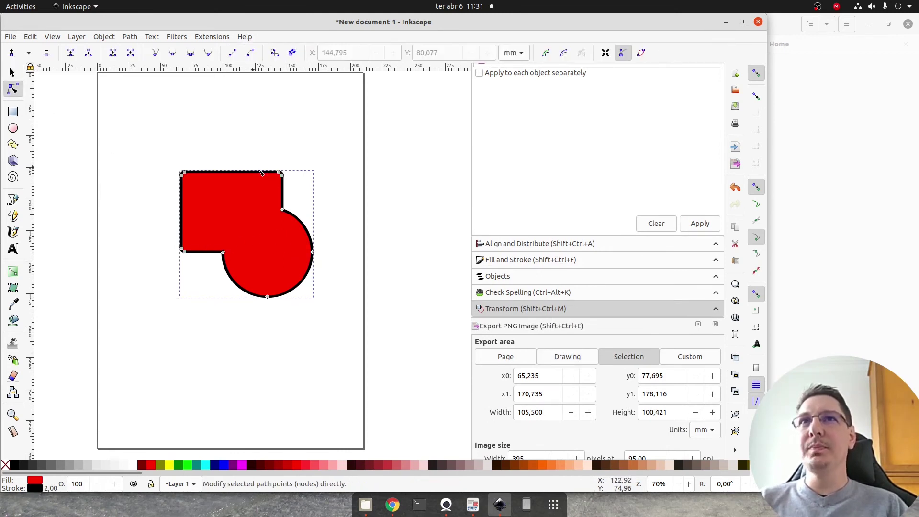
pyautogui.click(223, 252)
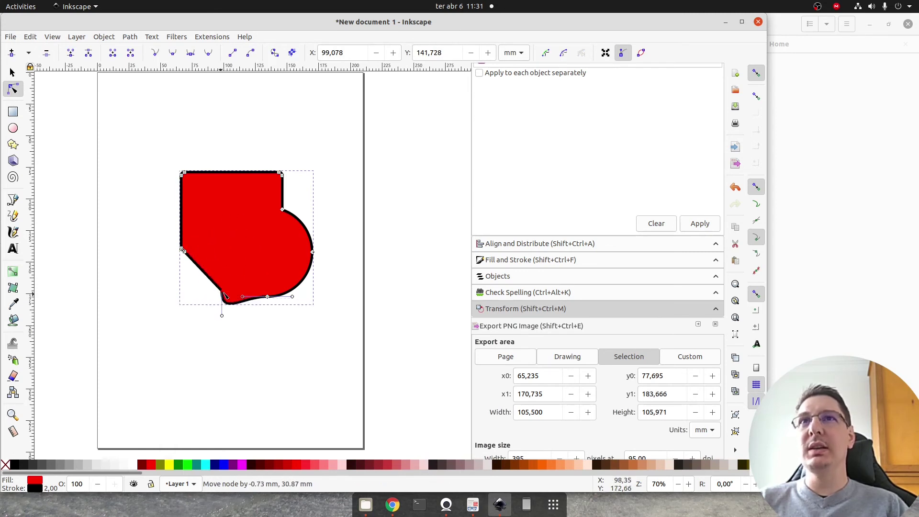
pyautogui.moveTo(223, 252); pyautogui.dragTo(237, 250)
pyautogui.hotkey('ctrl', 'z')
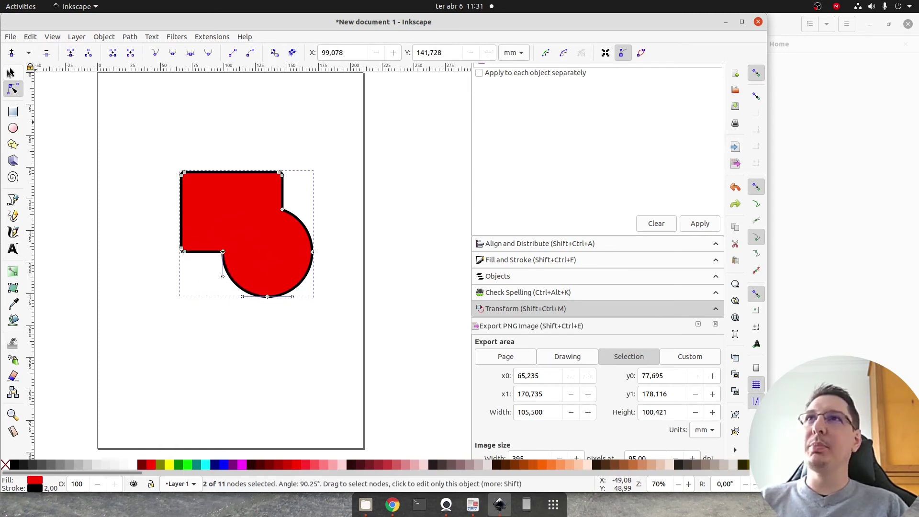
pyautogui.click(11, 72)
pyautogui.hotkey('ctrl', 'z')
# Step: Nudge the circle lower, apply Path > Difference to both shapes, then undo it twice
pyautogui.moveTo(251, 255); pyautogui.dragTo(252, 259)
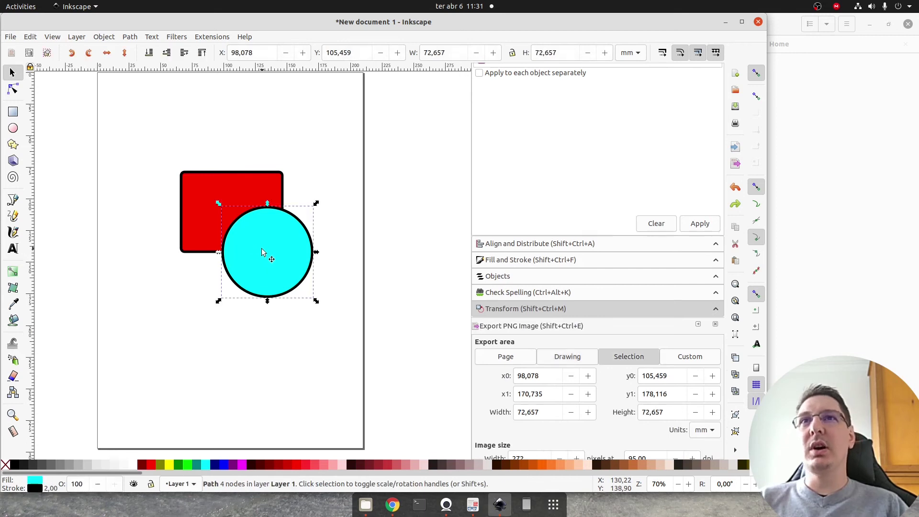
pyautogui.keyDown('shift'); pyautogui.click(231, 188); pyautogui.keyUp('shift')
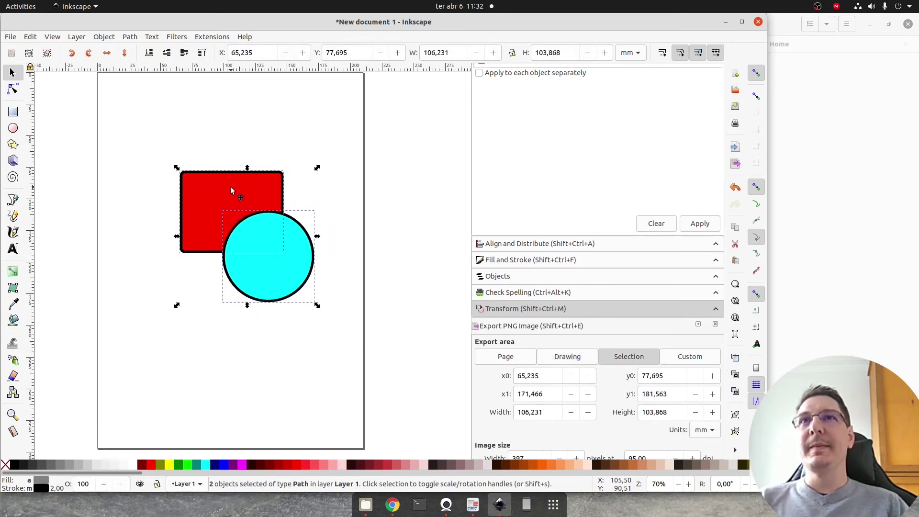
pyautogui.click(286, 183)
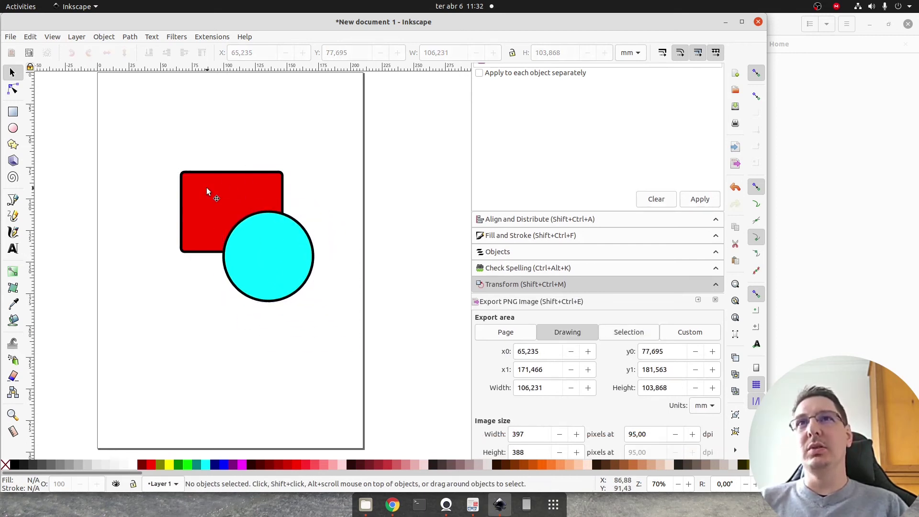
pyautogui.hotkey('ctrl', 'a')
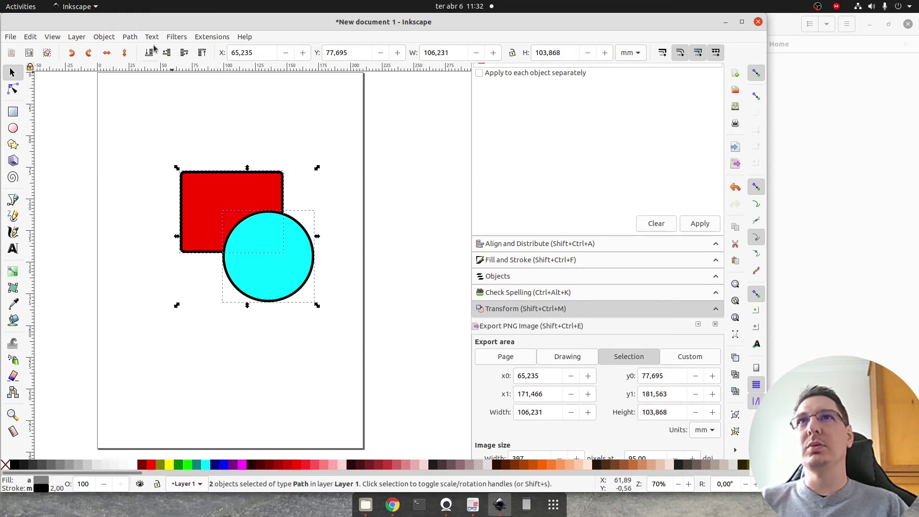
pyautogui.click(129, 36)
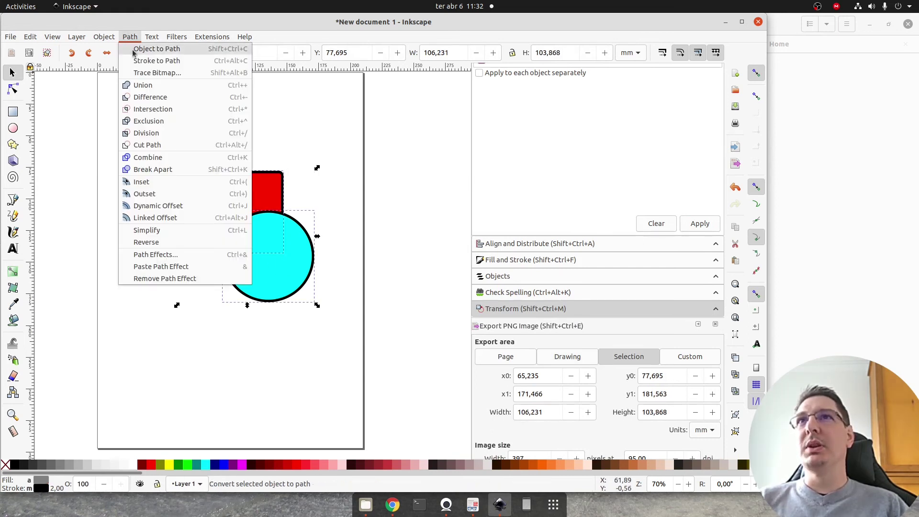
pyautogui.click(148, 97)
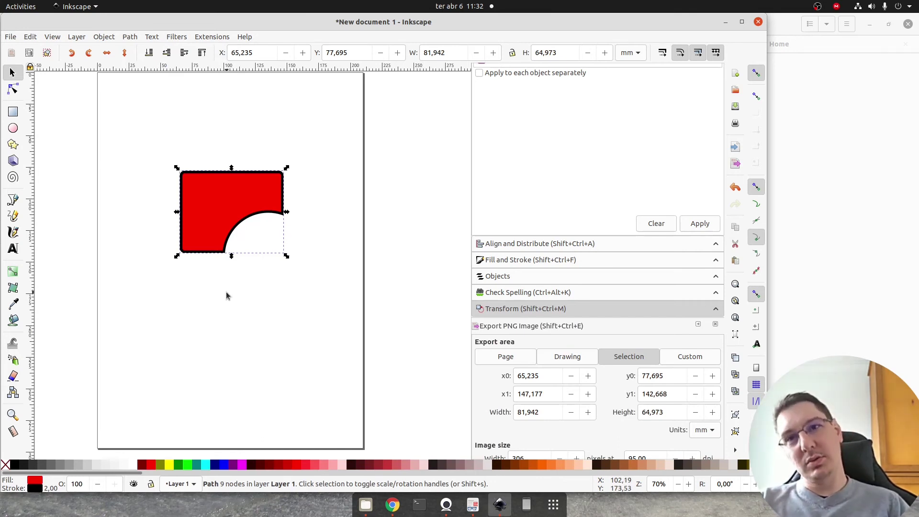
pyautogui.hotkey('ctrl', 'z')
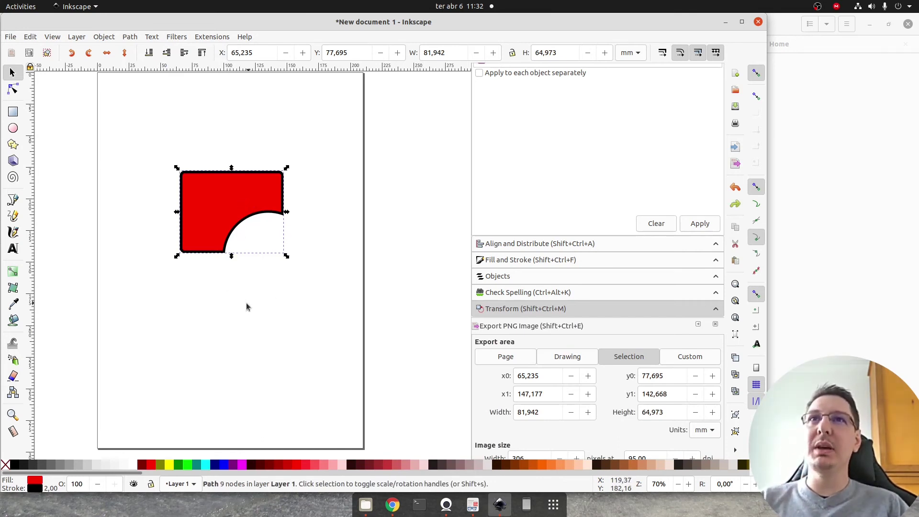
pyautogui.hotkey('ctrl', 'z')
pyautogui.keyDown('shift'); pyautogui.click(267, 254); pyautogui.keyUp('shift')
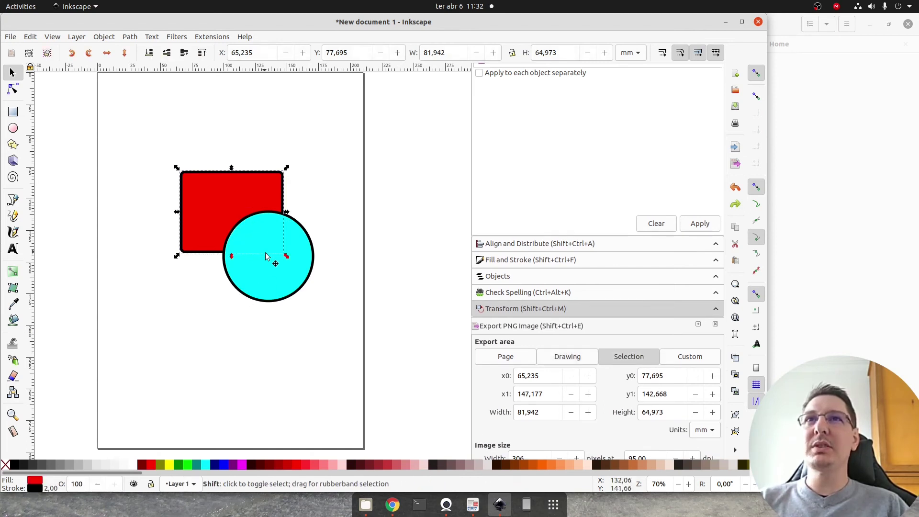
pyautogui.click(131, 37)
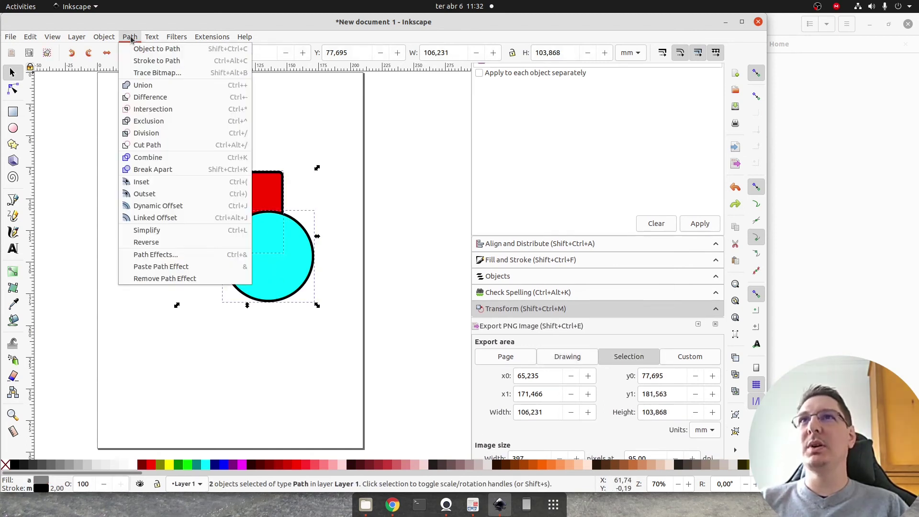
pyautogui.click(157, 113)
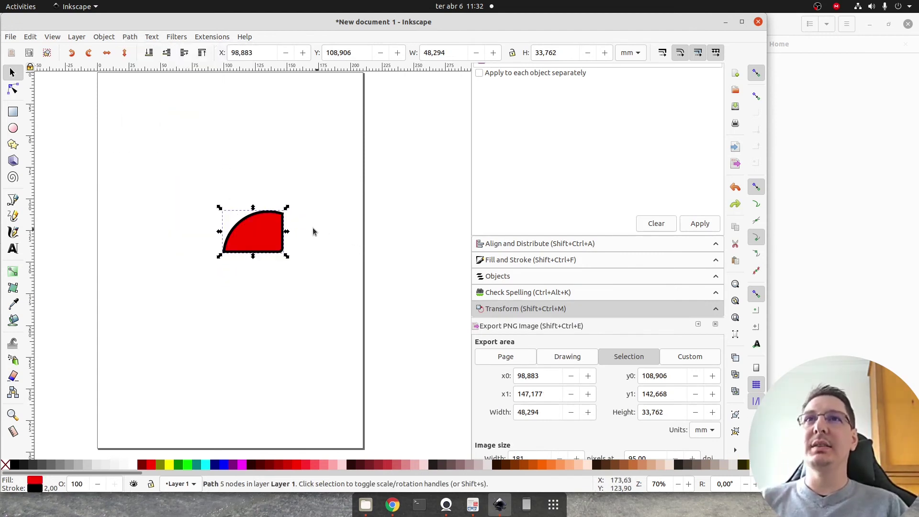
pyautogui.click(306, 191)
pyautogui.hotkey('ctrl', 'z')
# Step: Apply Path > Exclusion to the rectangle and circle, then undo back to separate shapes
pyautogui.hotkey('ctrl', 'a')
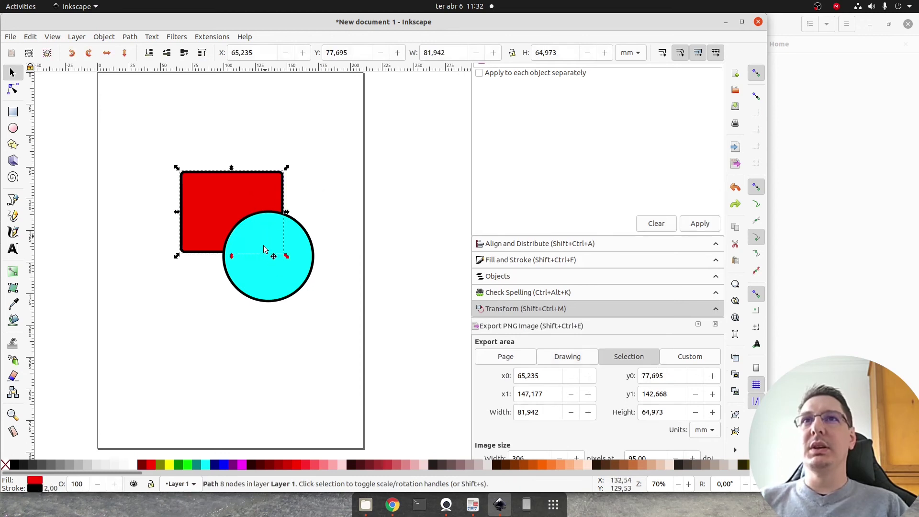
pyautogui.click(130, 37)
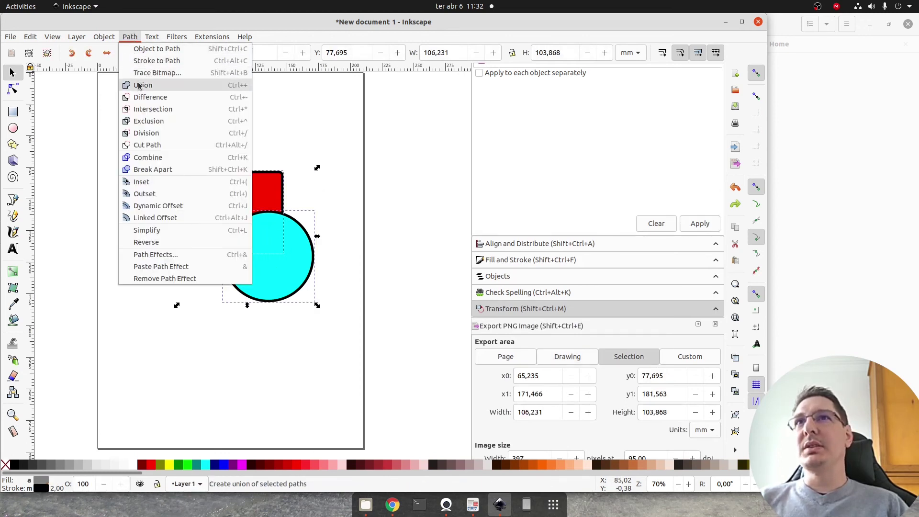
pyautogui.click(155, 123)
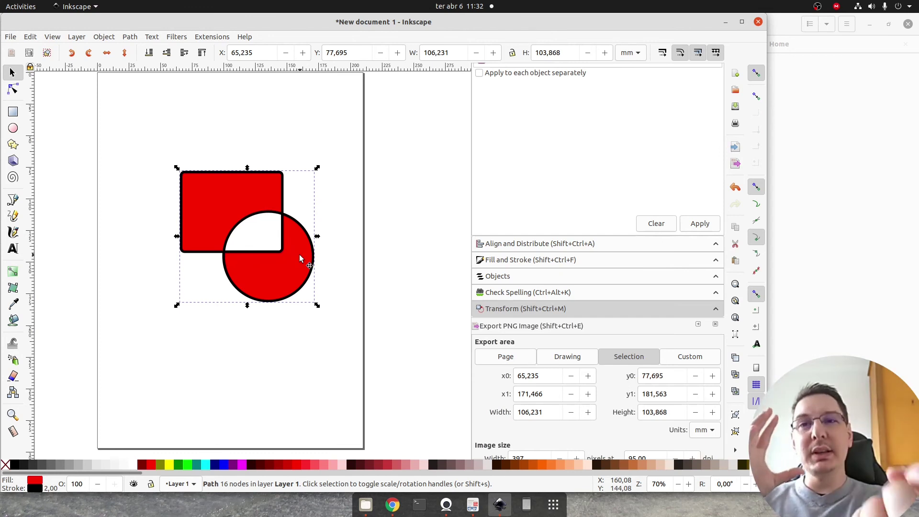
pyautogui.hotkey('ctrl', 'z')
pyautogui.hotkey('ctrl', 'shift', 'z')
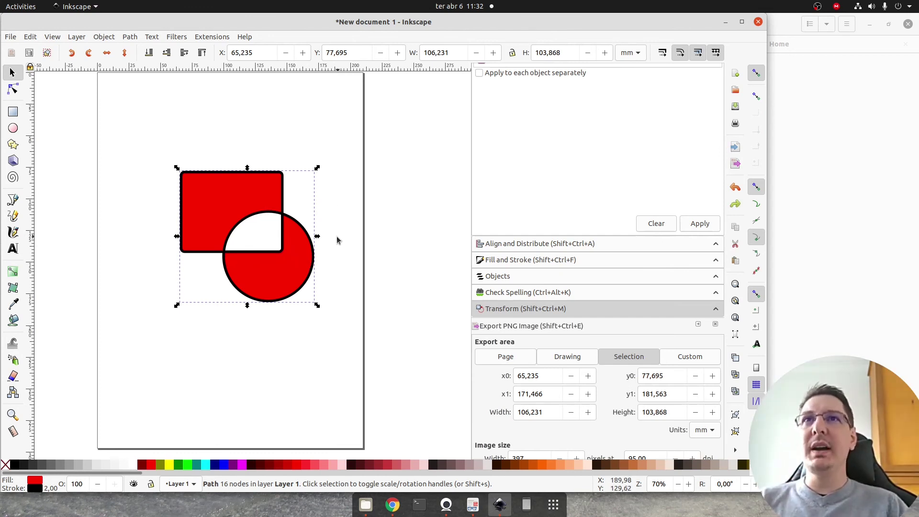
pyautogui.hotkey('ctrl', 'z')
# Step: Clear the selection and switch to the Operações Booleanas slides
pyautogui.hotkey('ctrl', 'a')
pyautogui.press('Escape')
pyautogui.click(473, 505)
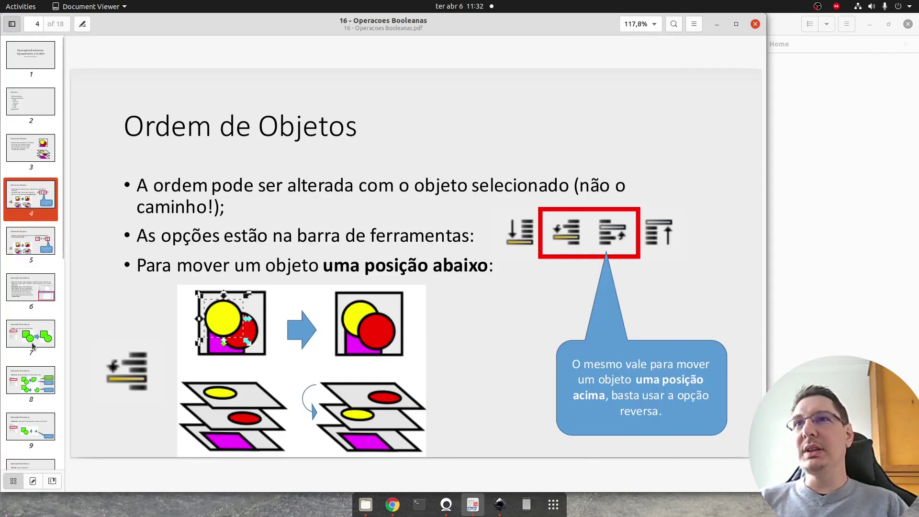
# Step: Page from slide 7 past the Diferença and Intersecção slides to Divisão, then return to Inkscape
pyautogui.click(33, 336)
pyautogui.press('Down')
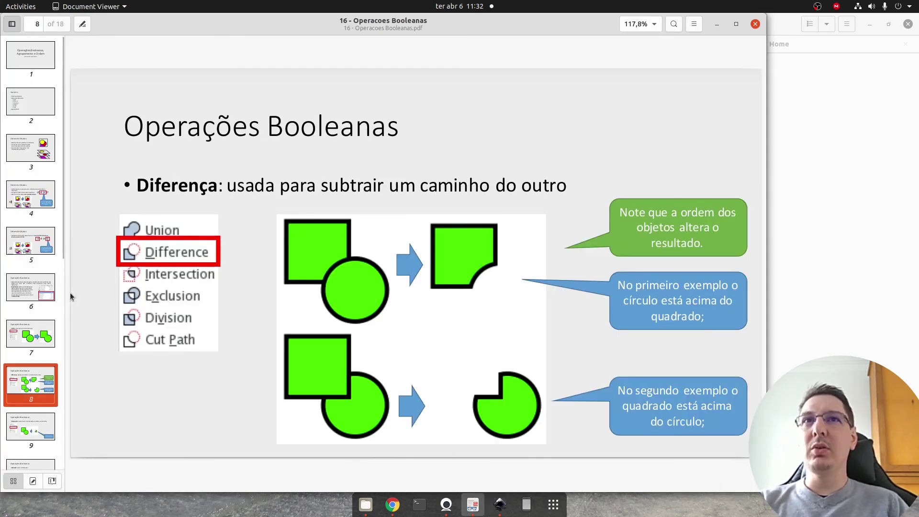
pyautogui.press('pagedown')
pyautogui.press('pageup')
pyautogui.press('pagedown')
pyautogui.press('pagedown')
pyautogui.press('pagedown')
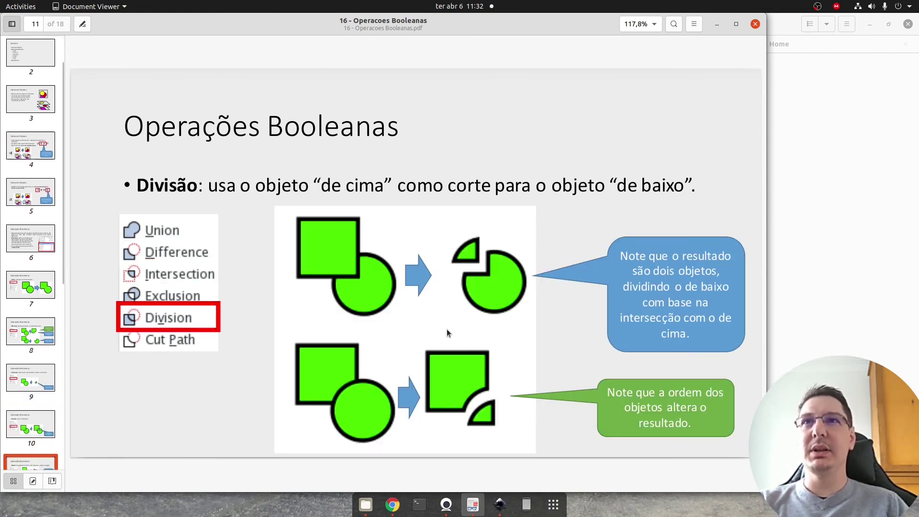
pyautogui.press('pagedown')
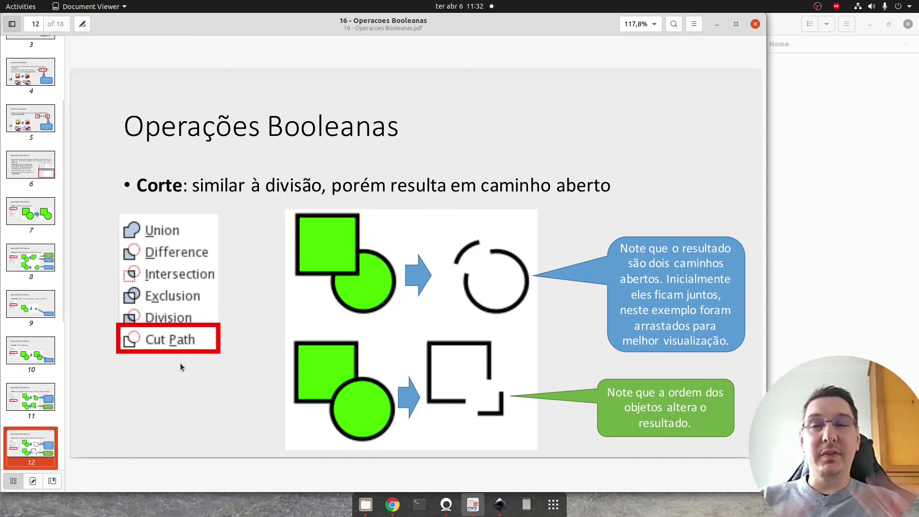
pyautogui.click(500, 505)
# Step: Select the rectangle and circle and apply Cut Path to them
pyautogui.hotkey('ctrl', 'a')
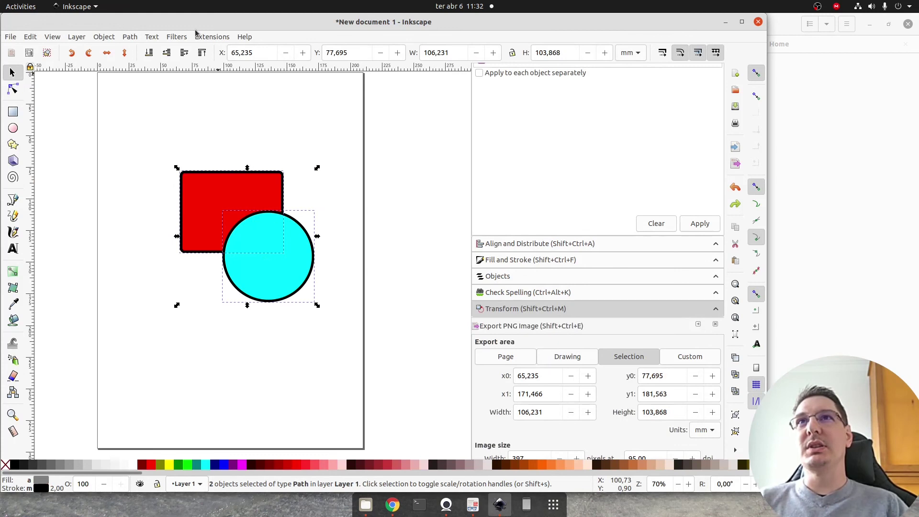
pyautogui.click(130, 38)
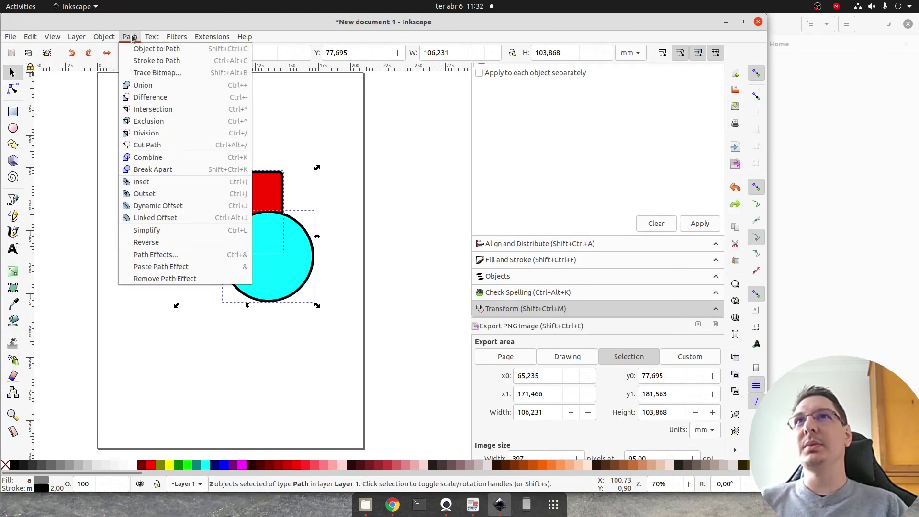
pyautogui.click(146, 145)
# Step: Pull the cut-off bottom-right corner piece away from the rest of the rectangle outline
pyautogui.click(252, 244)
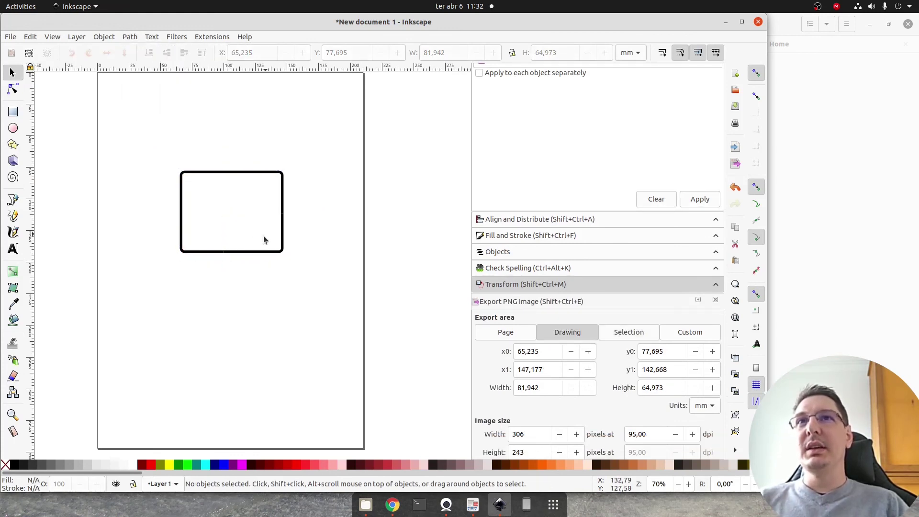
pyautogui.moveTo(268, 252); pyautogui.dragTo(297, 309)
pyautogui.click(284, 212)
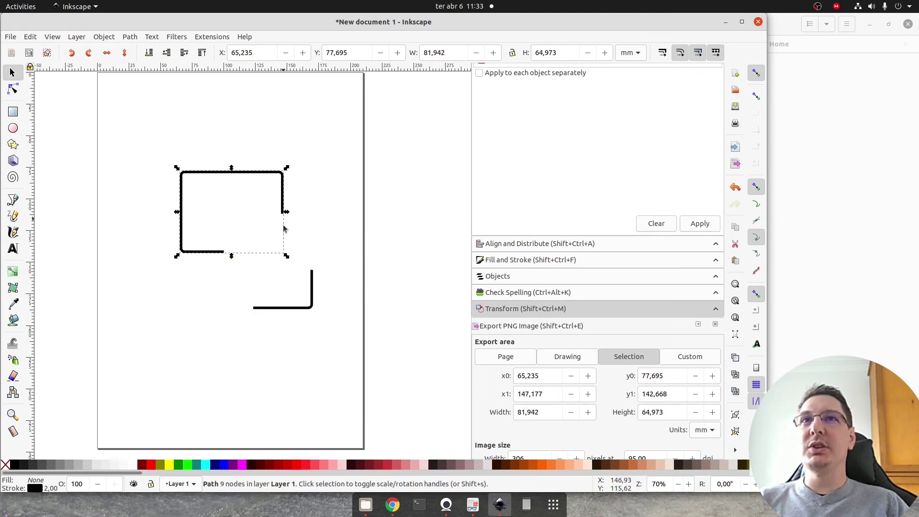
pyautogui.click(312, 304)
pyautogui.moveTo(301, 263)
pyautogui.mouseDown()
pyautogui.moveTo(323, 260)
pyautogui.moveTo(299, 263)
pyautogui.mouseUp()
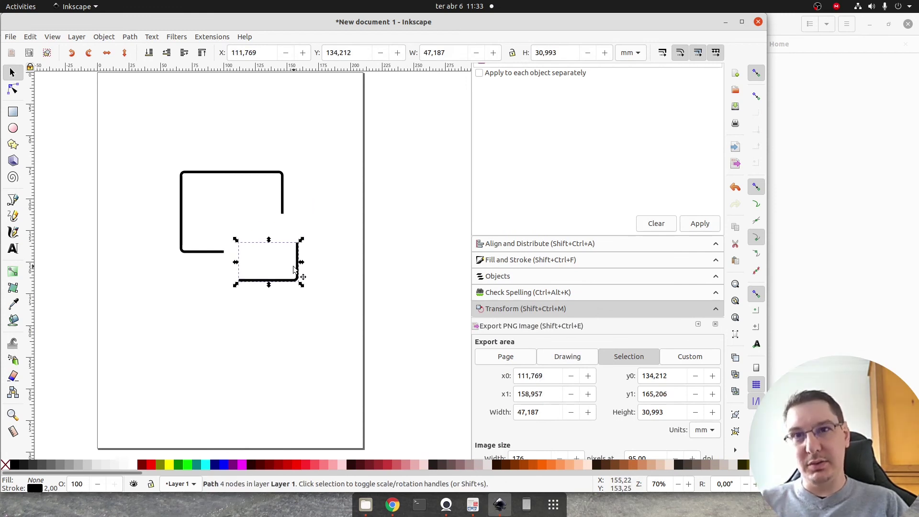
pyautogui.click(289, 343)
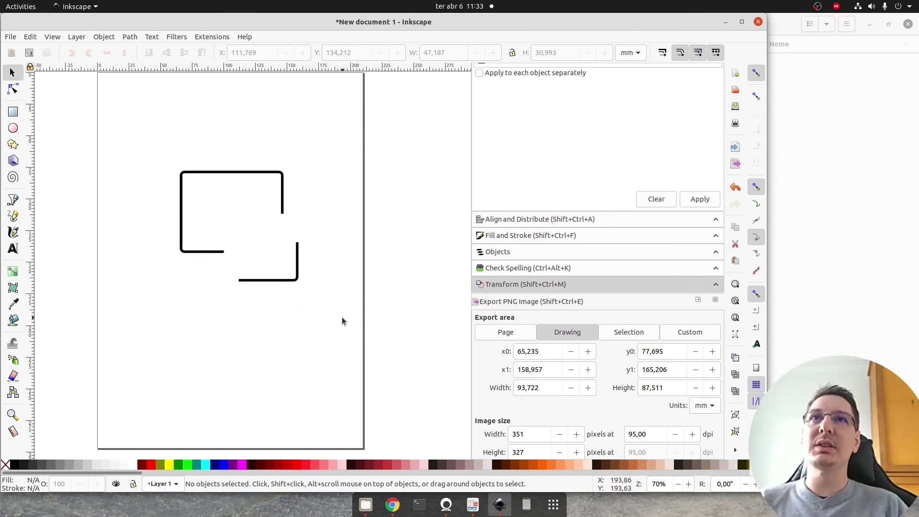
# Step: Page past the Agrupamento de Objetos slide to Exercícios exercise 1, then return to Inkscape's Node tool
pyautogui.hotkey('alt', 'Tab')
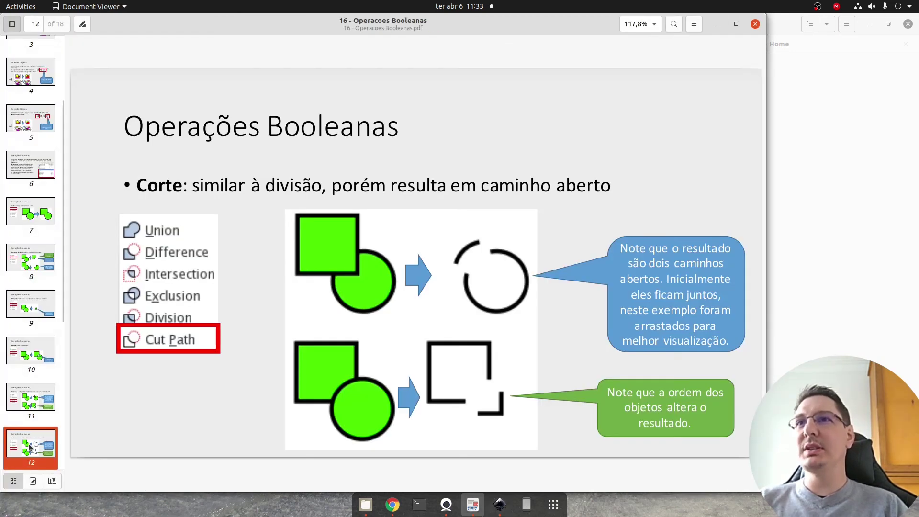
pyautogui.press('Right')
pyautogui.press('Right')
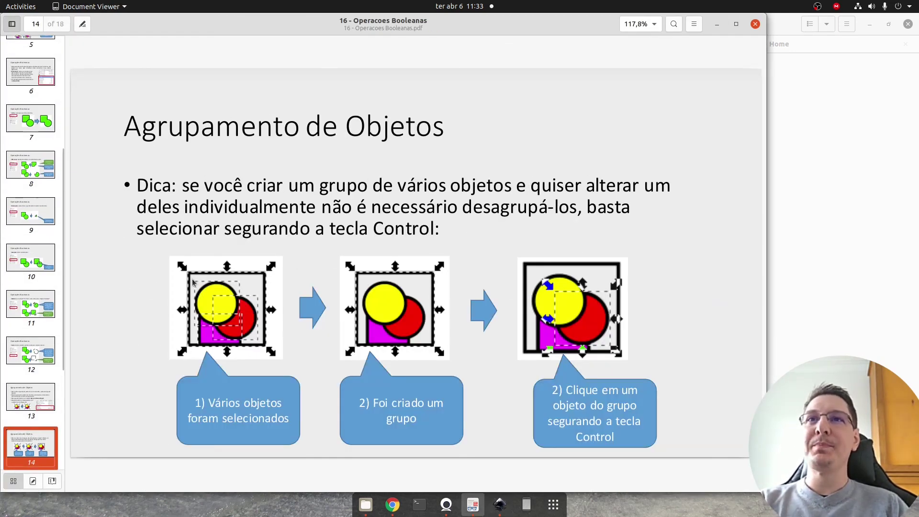
pyautogui.press('Right')
pyautogui.press('Left')
pyautogui.press('Right')
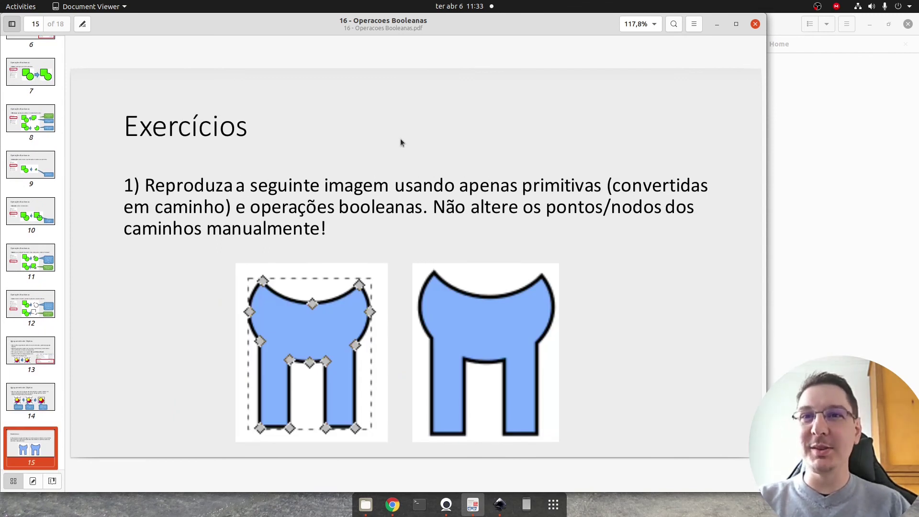
pyautogui.press('Right')
pyautogui.press('Left')
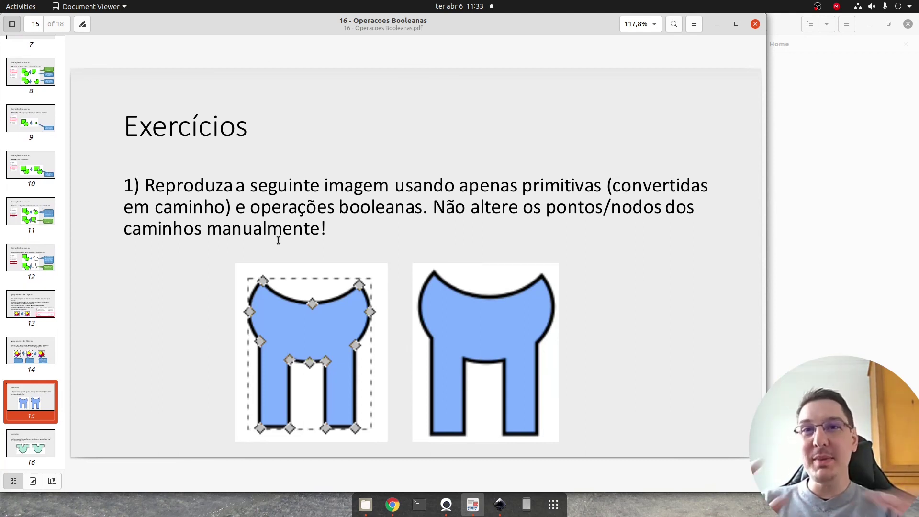
pyautogui.hotkey('alt', 'Tab')
pyautogui.press('n')
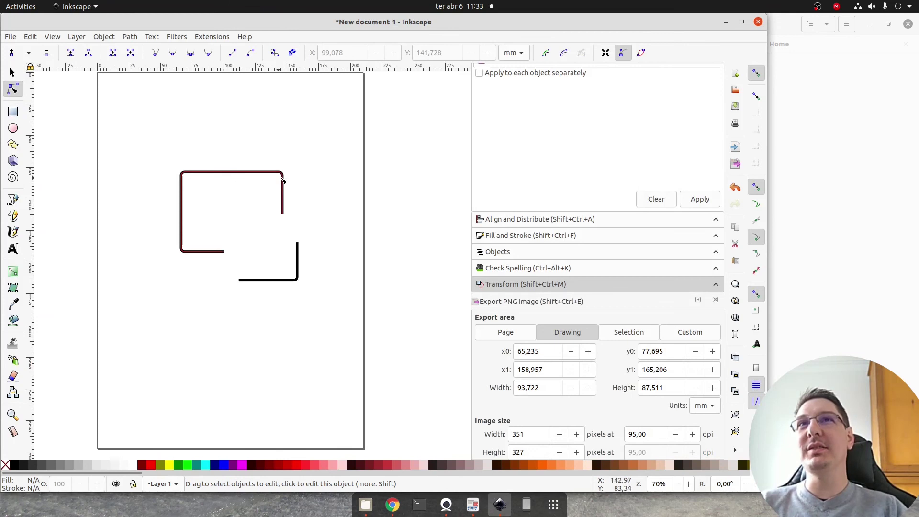
# Step: Drag the rectangle path's right edge into an outward curve, then return to the exercise slide
pyautogui.moveTo(282, 184); pyautogui.dragTo(317, 203)
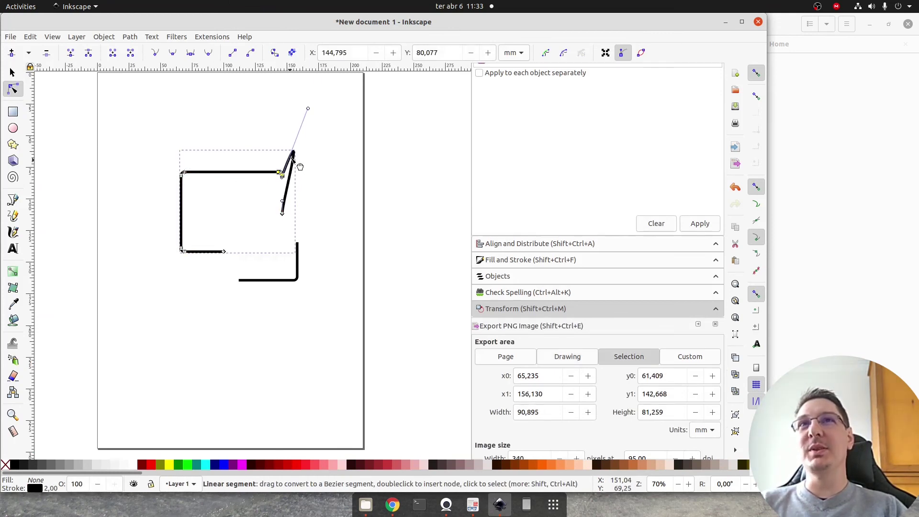
pyautogui.hotkey('alt', 'Tab')
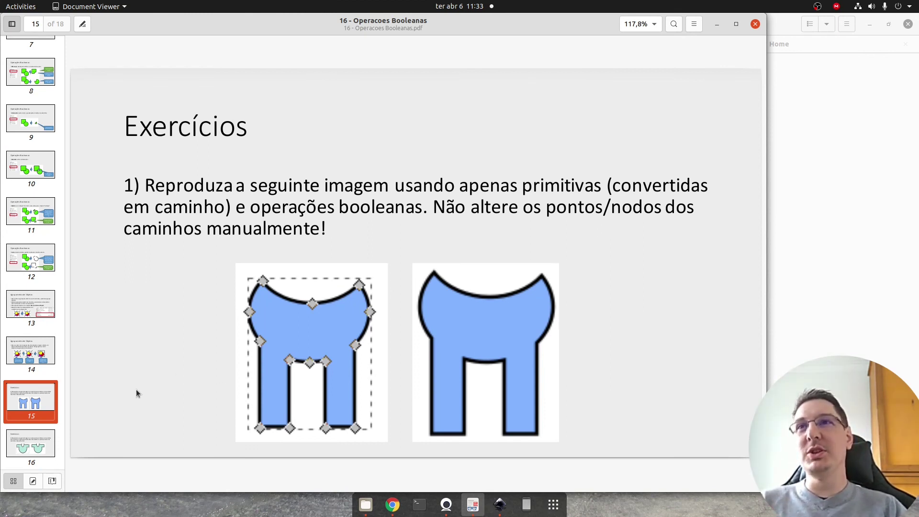
# Step: Go to the exercise 2 slide and scroll down through slides 17 and 18
pyautogui.click(26, 445)
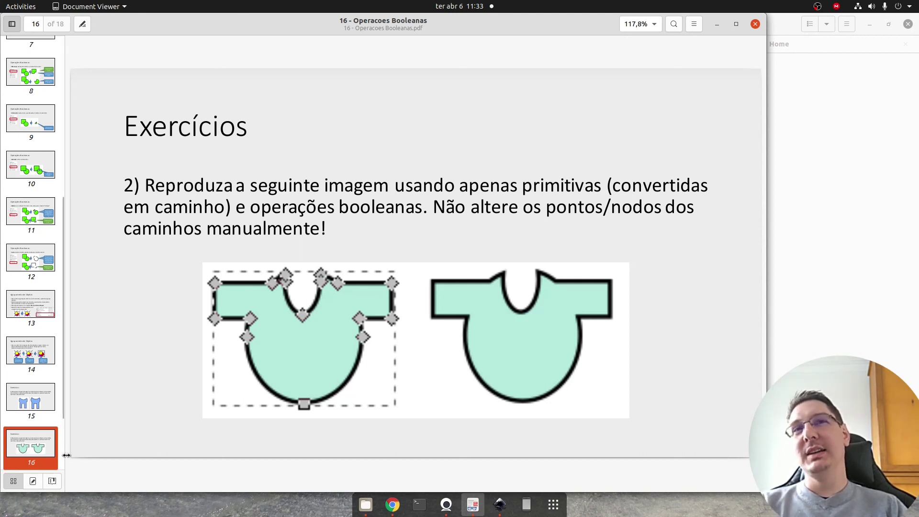
pyautogui.scroll(-1, 215, 407)
pyautogui.scroll(-1, 377, 360)
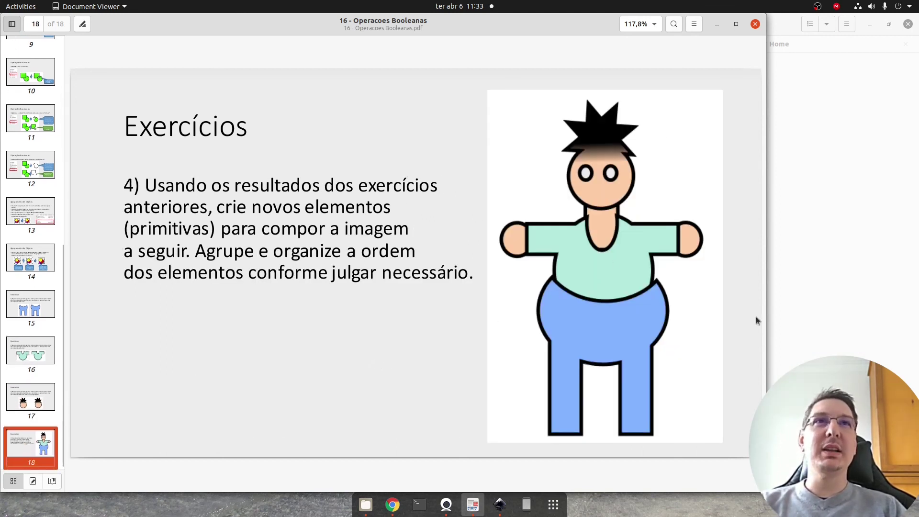